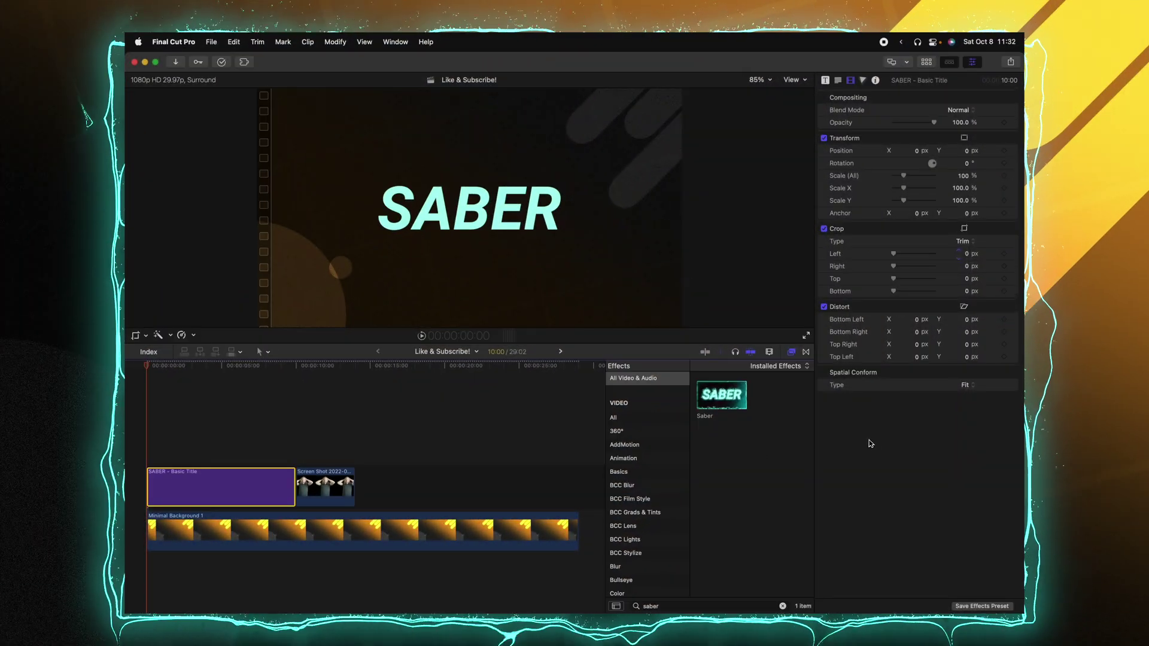
Search the Effects browser for 'saber' so only the Saber effect is listed.
scroll(680, 502, down, 1)
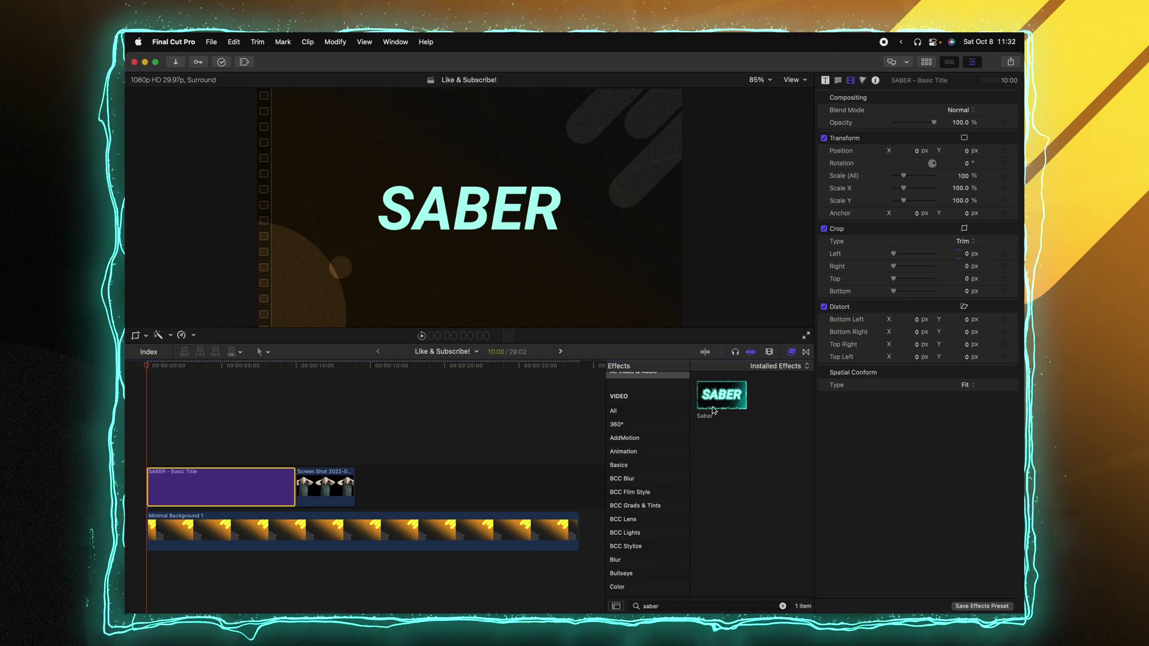
Apply Saber to the SABER - Basic Title clip and play it back to preview the cyan glow.
drag(719, 405, 240, 481)
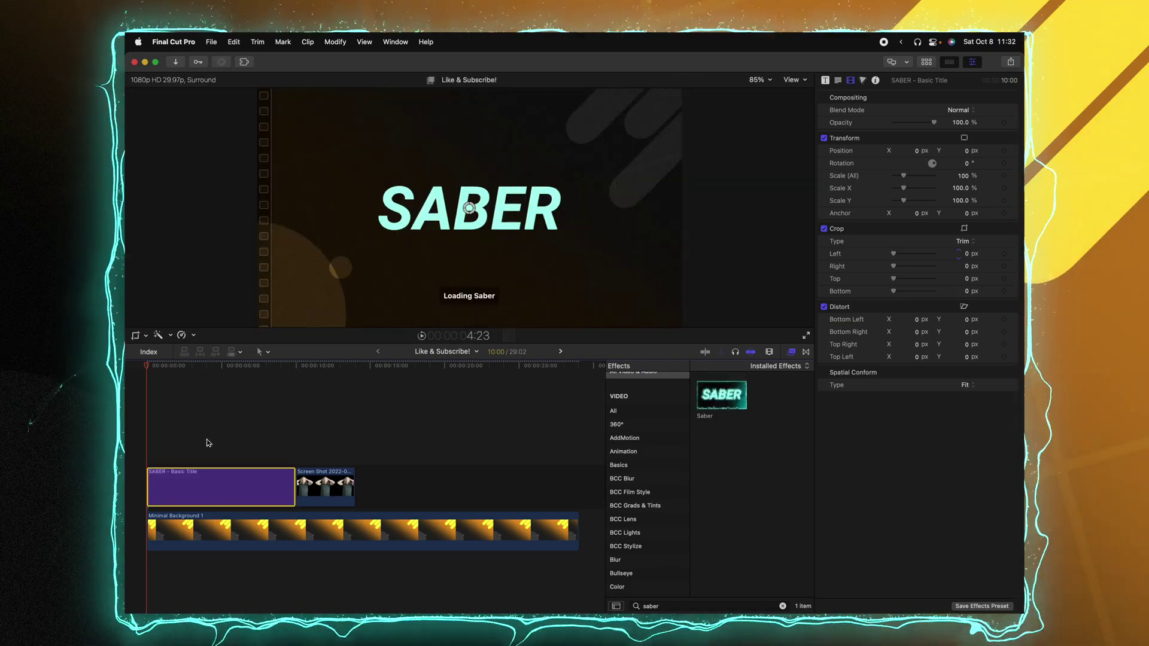
drag(162, 369, 165, 369)
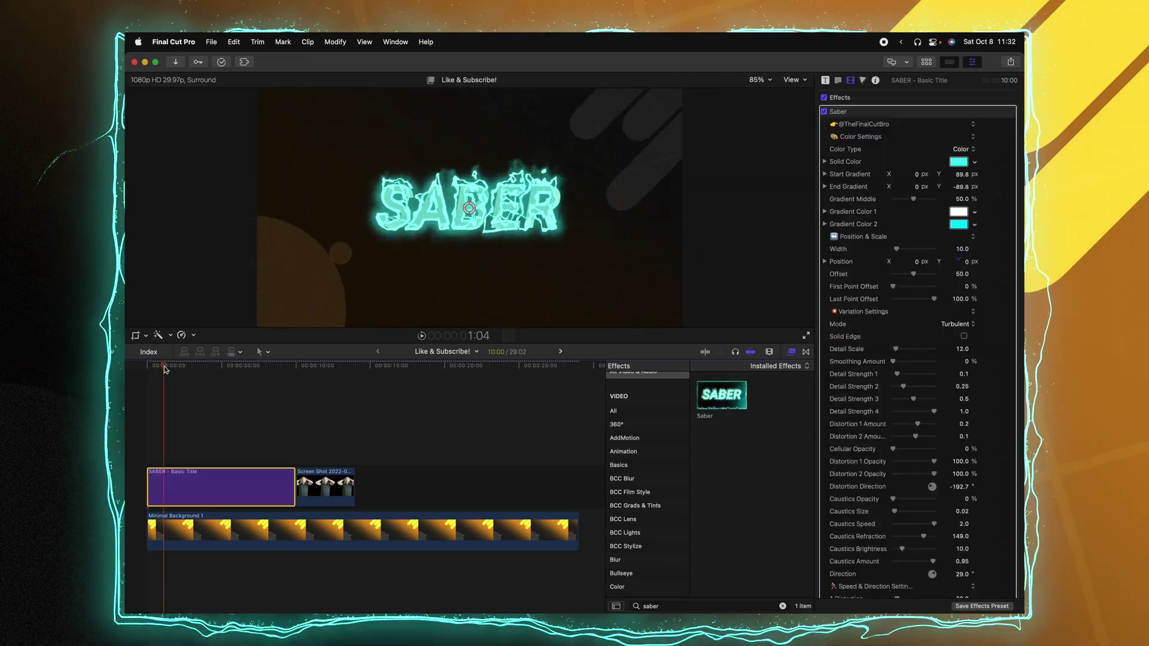
key(space)
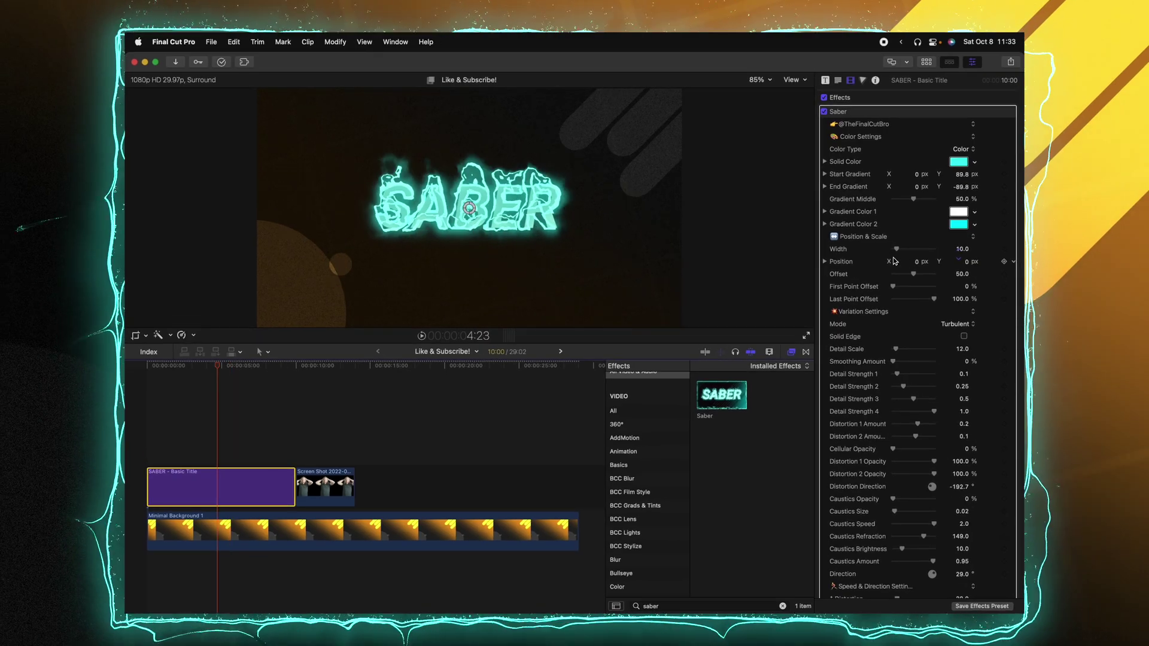
scroll(890, 251, down, 5)
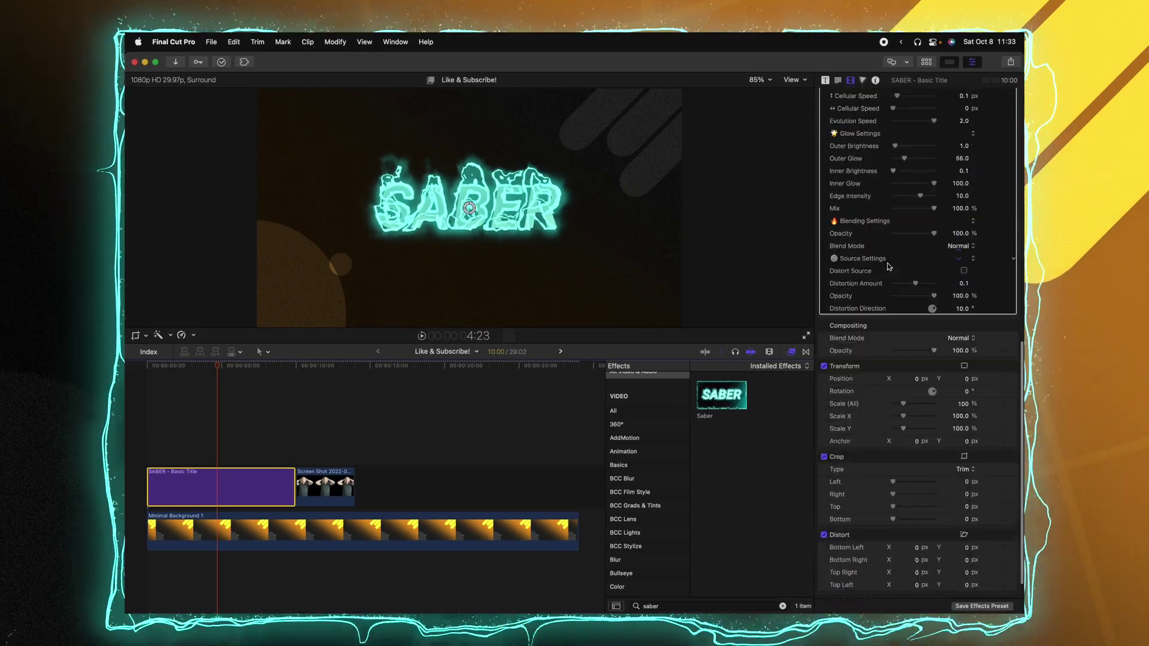
scroll(875, 252, up, 5)
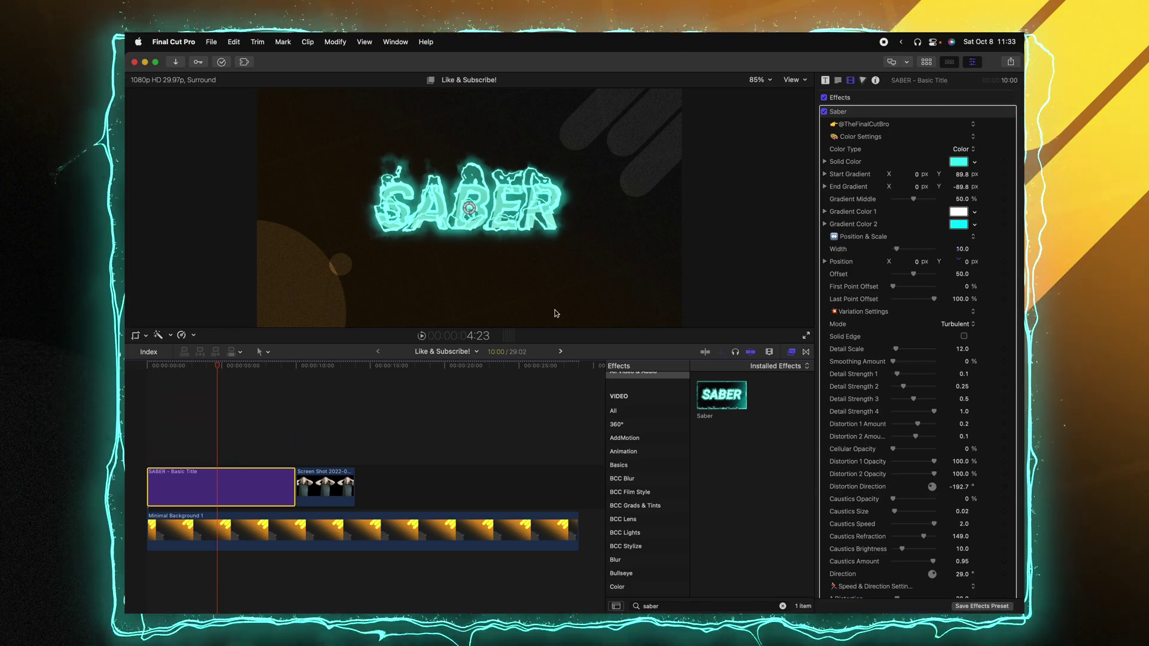
Set the Saber glow's solid colour to red.
click(955, 163)
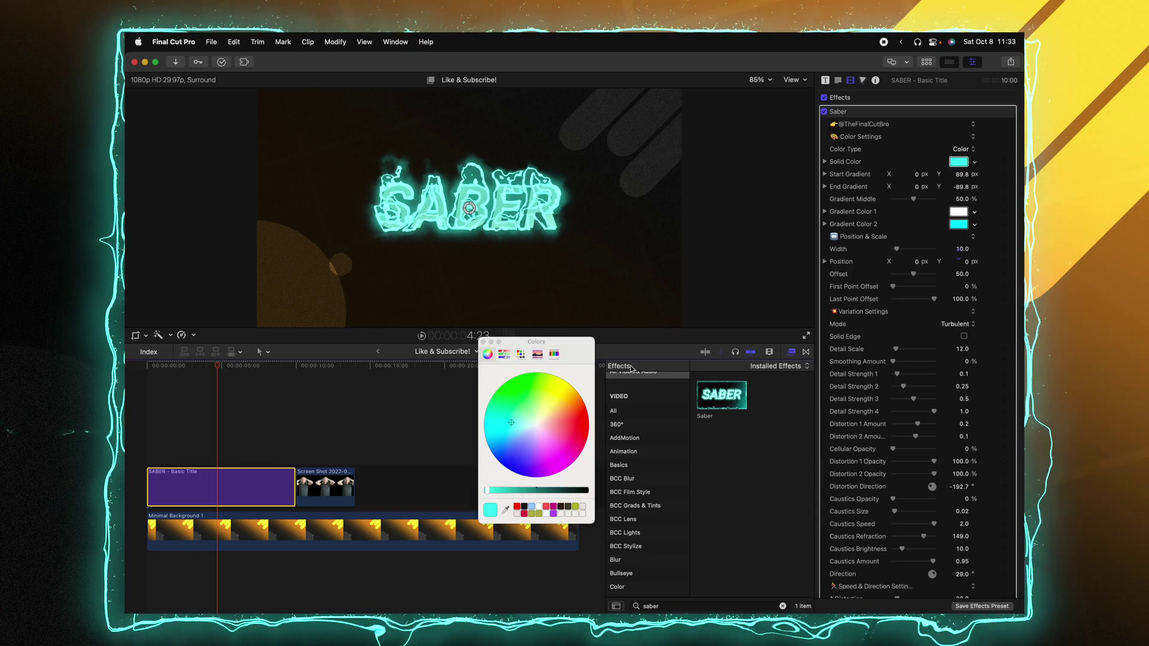
click(601, 422)
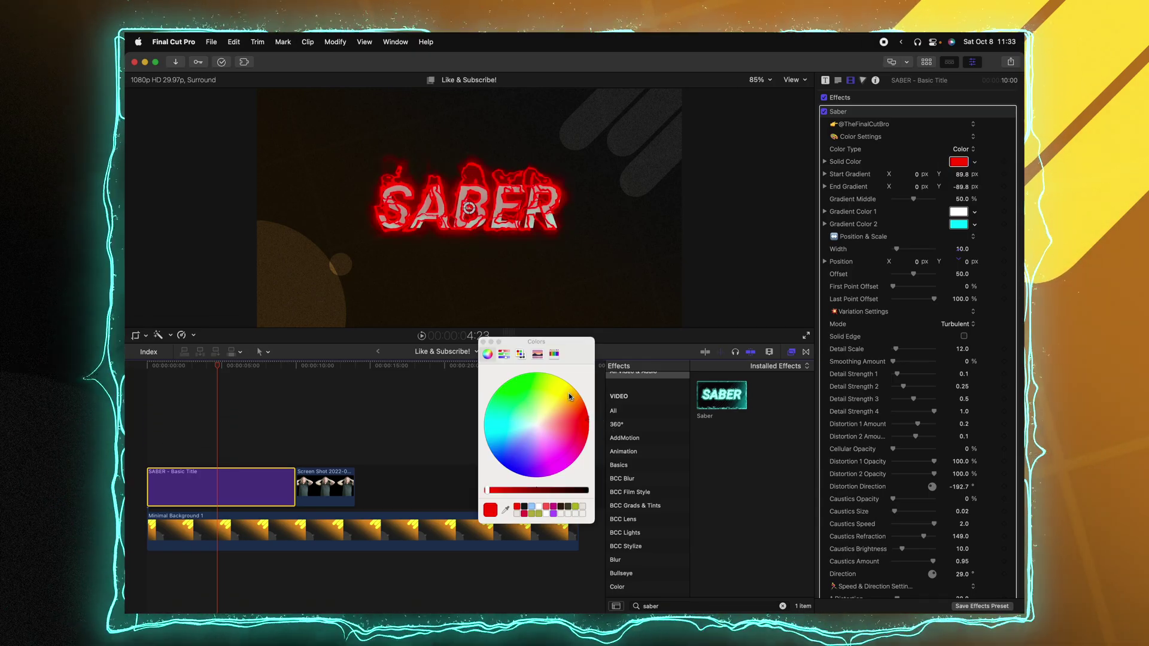
click(483, 342)
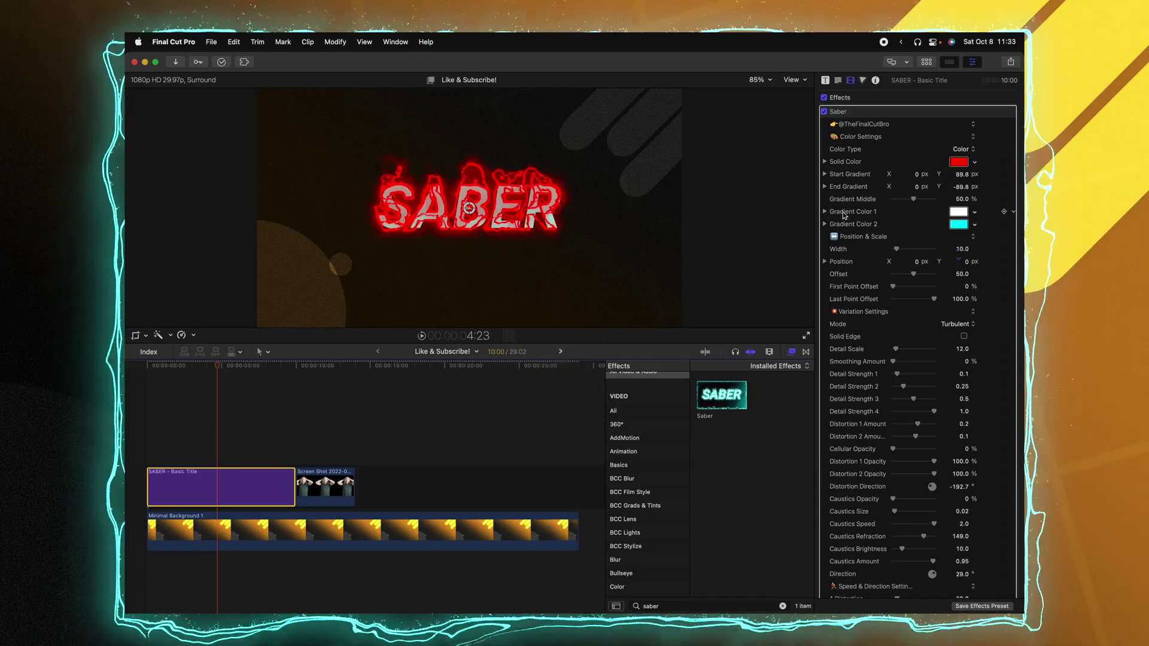
Switch Color Type to Gradient, trying red for Gradient Color 1 and undoing it.
click(962, 149)
click(961, 160)
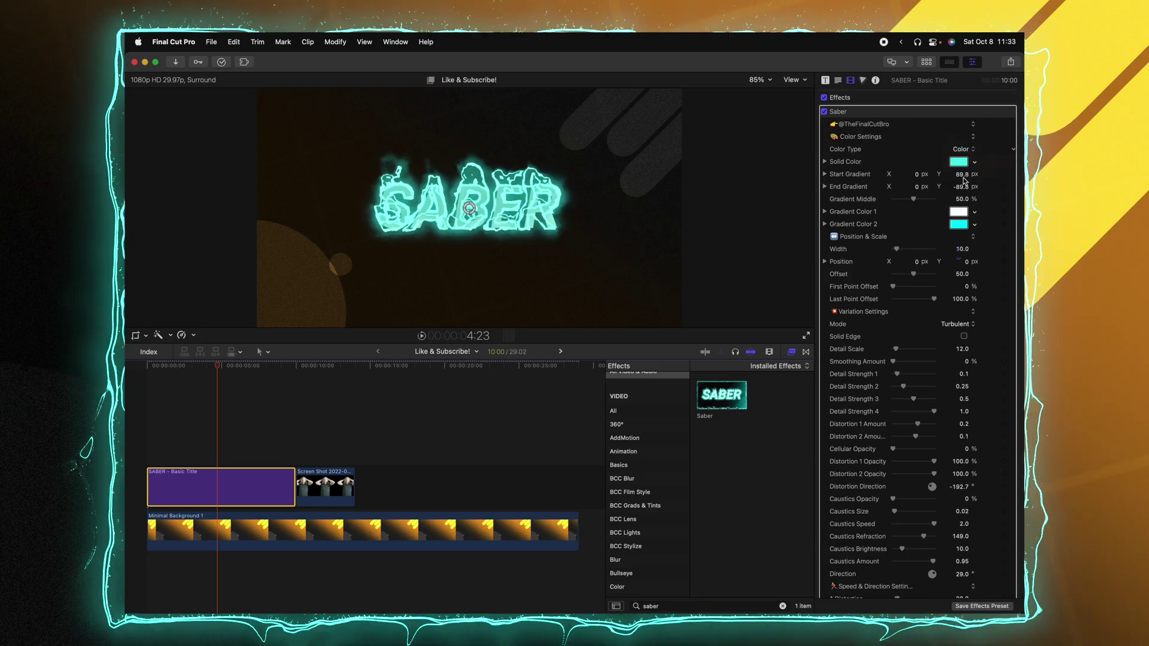
click(960, 200)
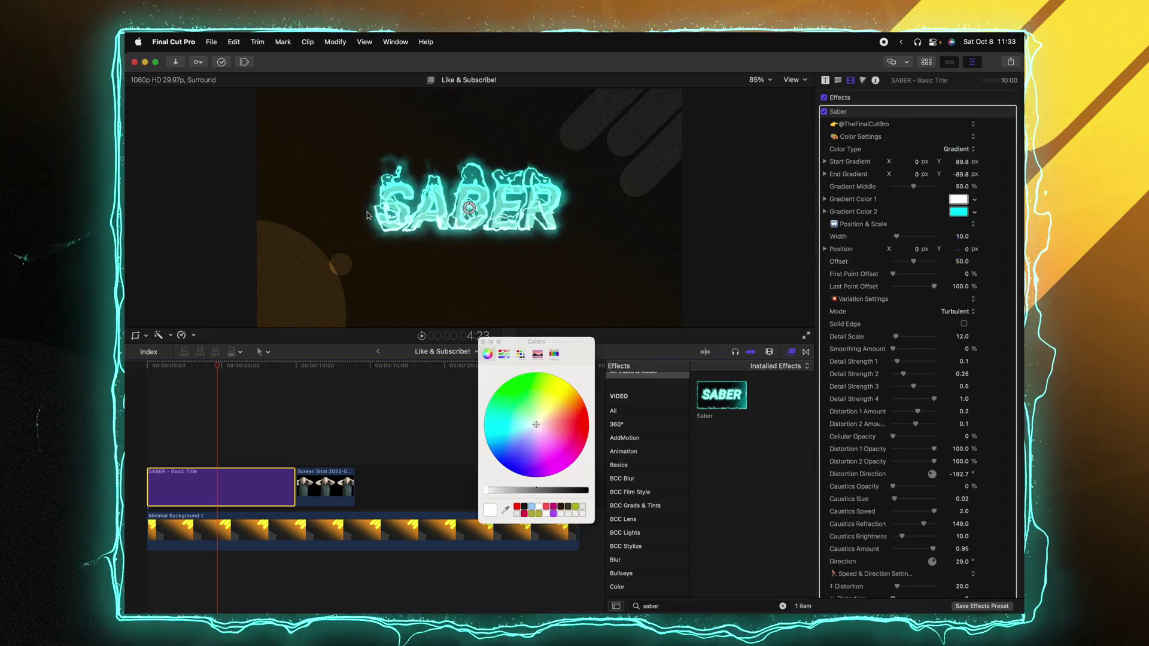
click(588, 425)
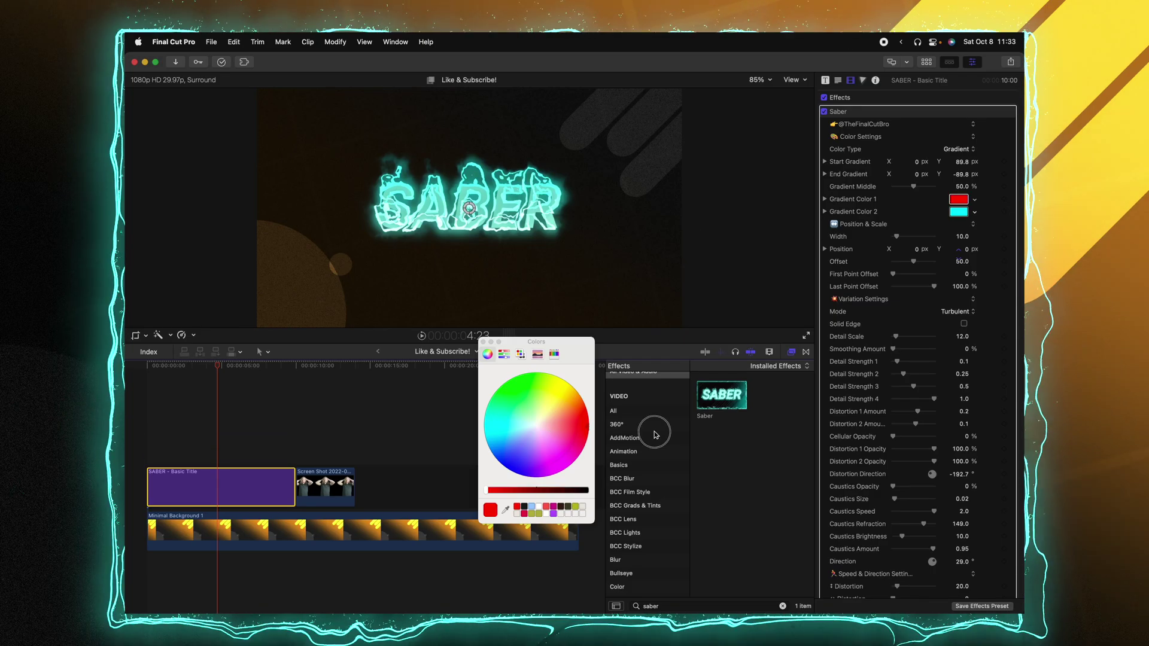
key(super+z)
click(484, 342)
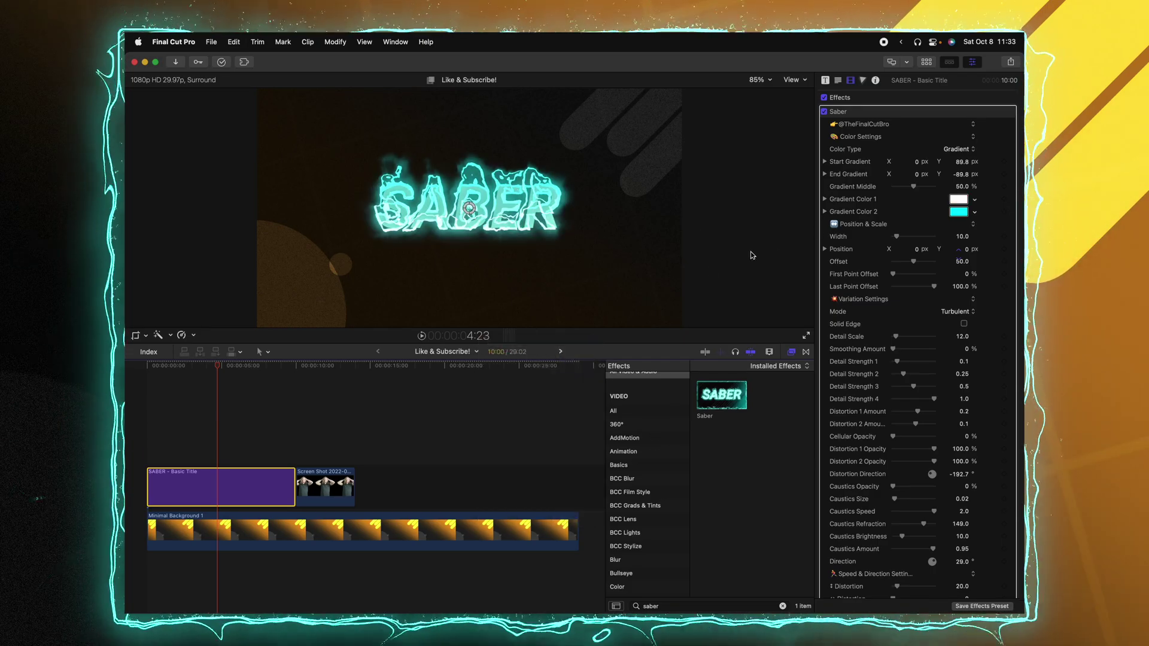
scroll(922, 179, down, 3)
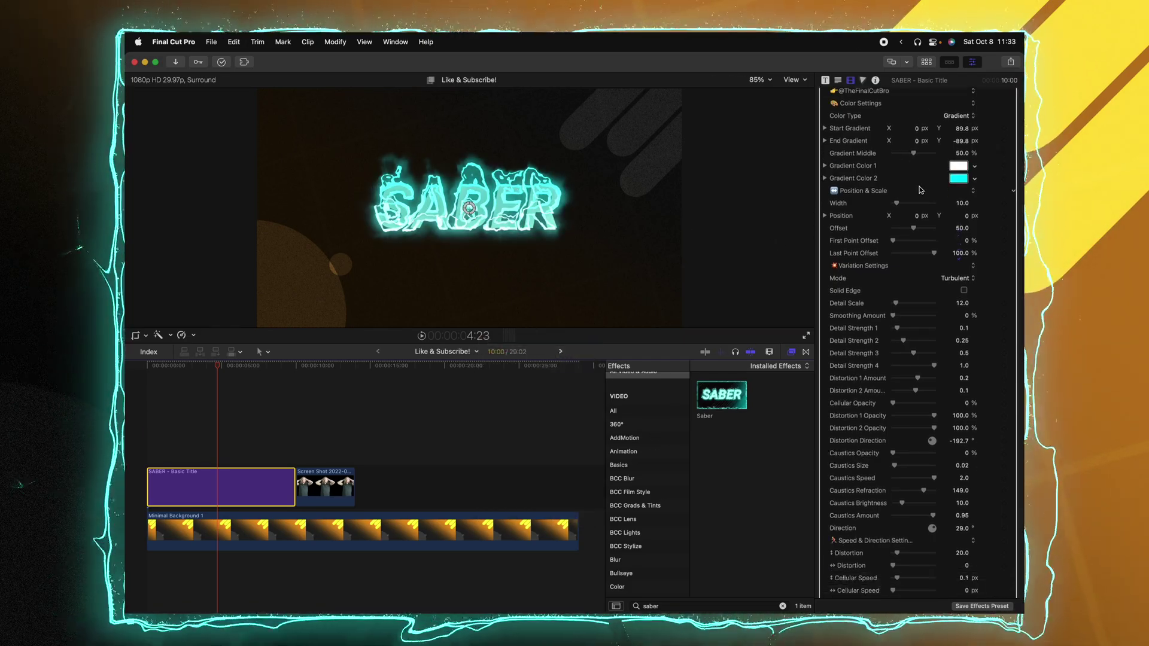
scroll(920, 187, down, 1)
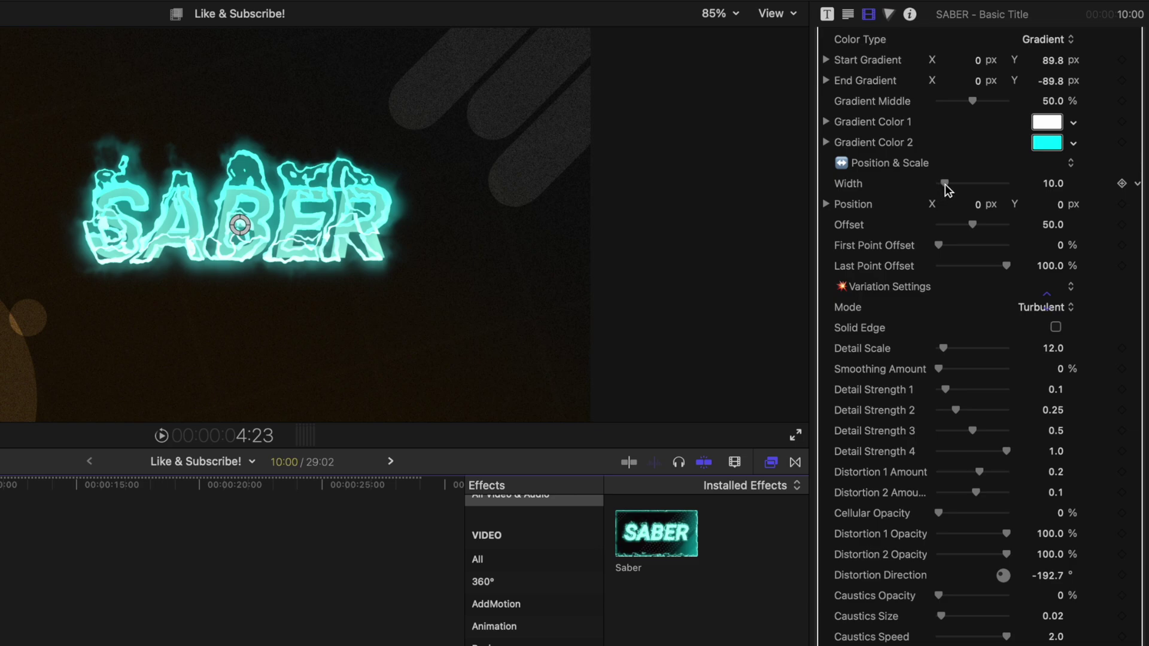
drag(945, 186, 956, 185)
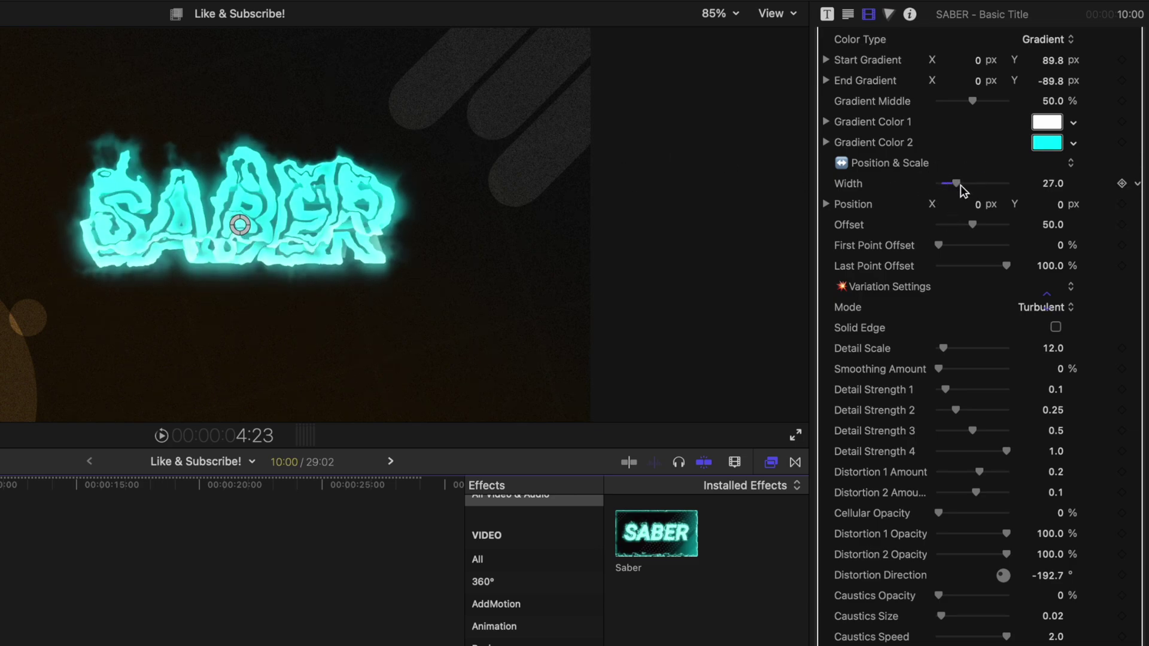
drag(960, 185, 1041, 193)
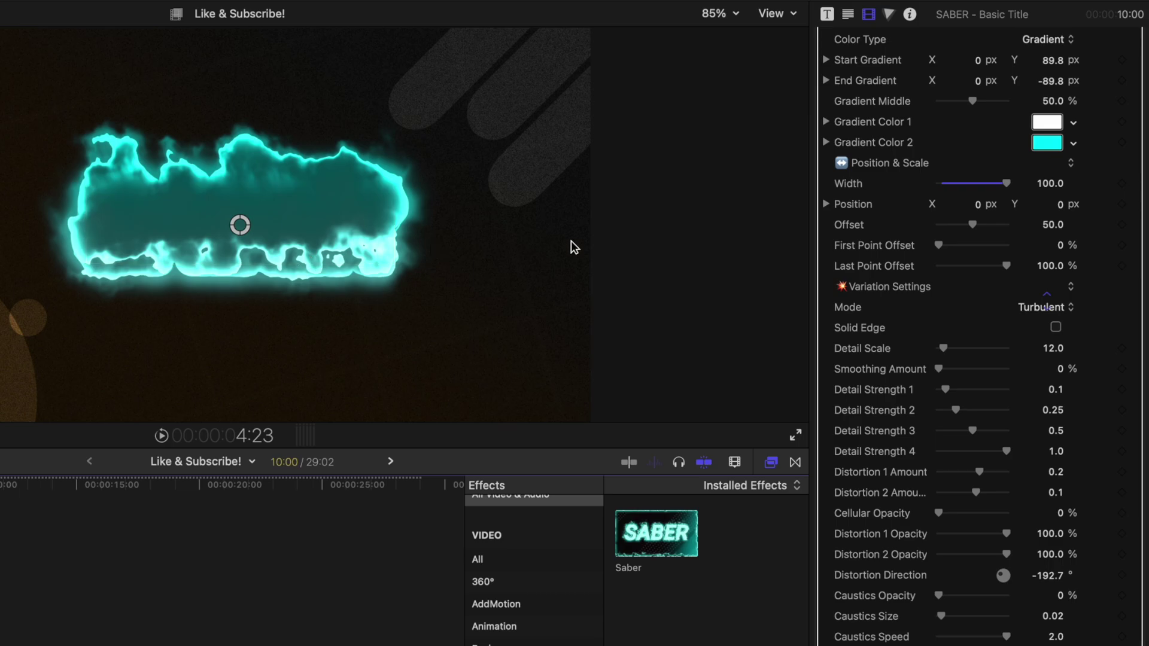
key(cmd+z)
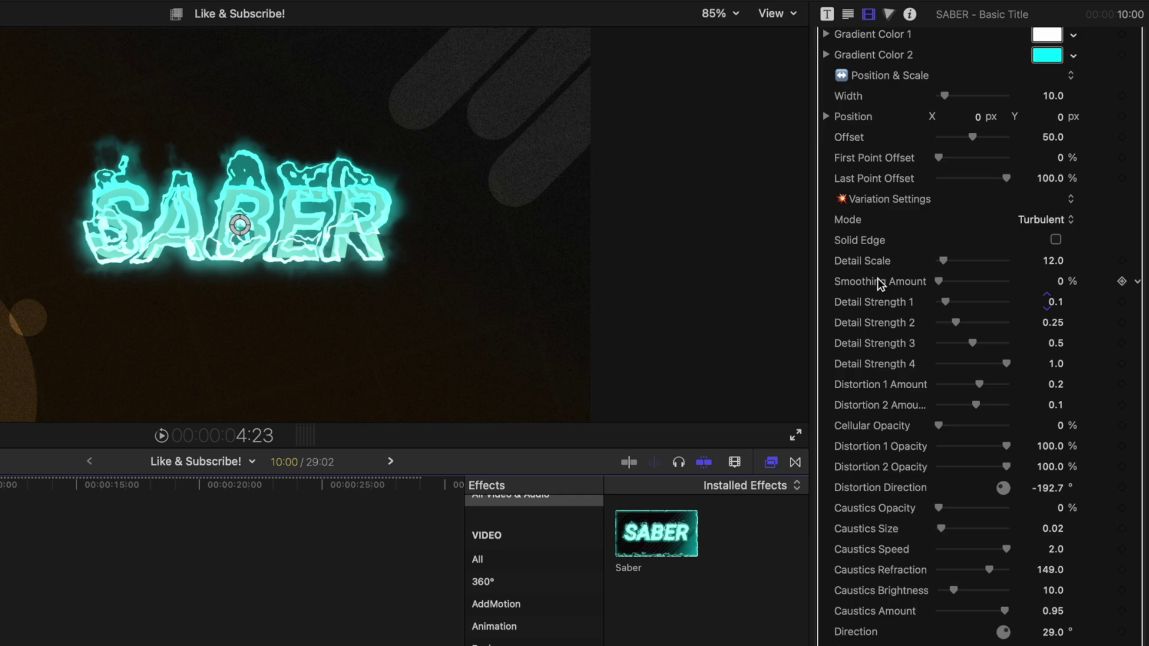
scroll(879, 284, down, 1)
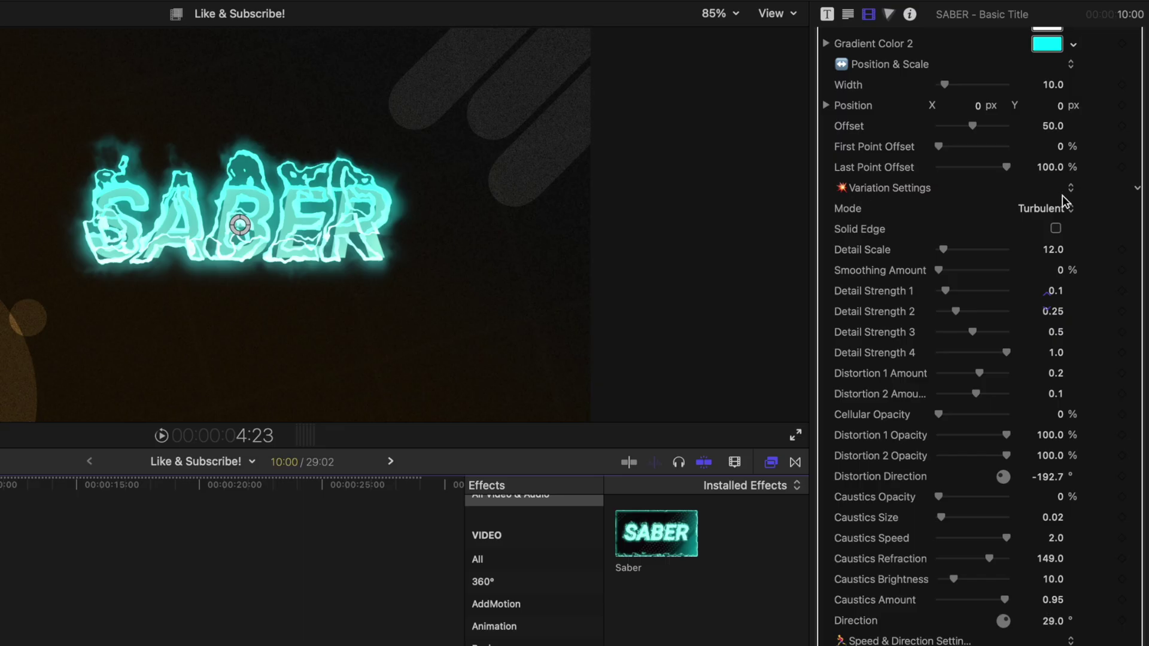
click(1054, 209)
click(1051, 231)
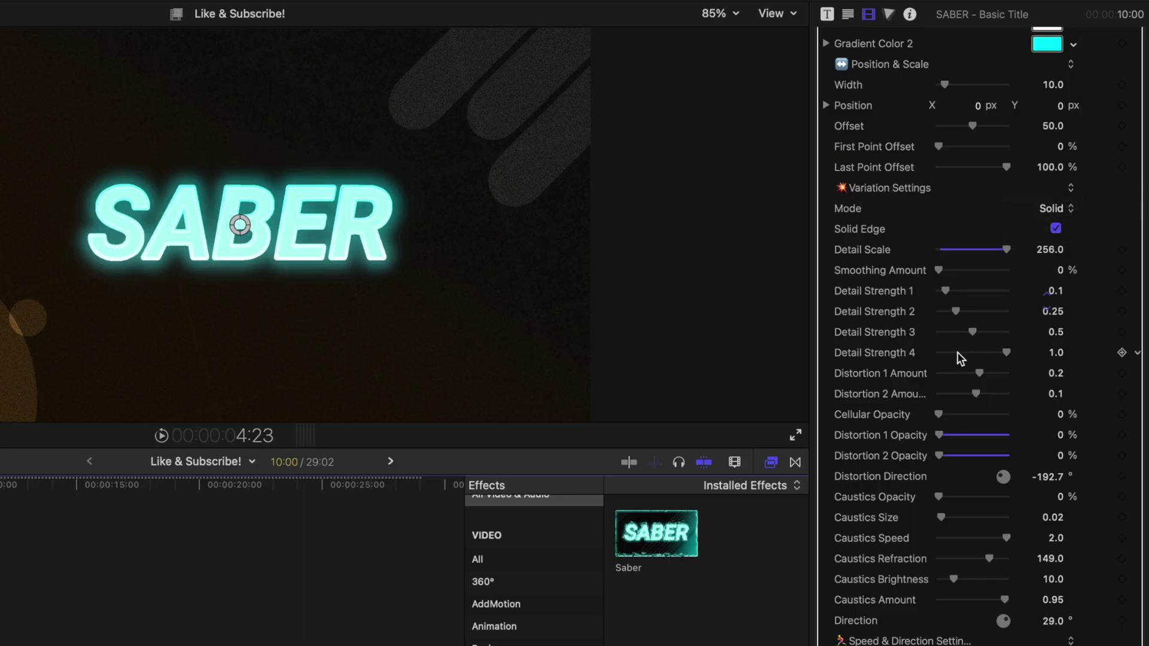
scroll(1000, 353, down, 10)
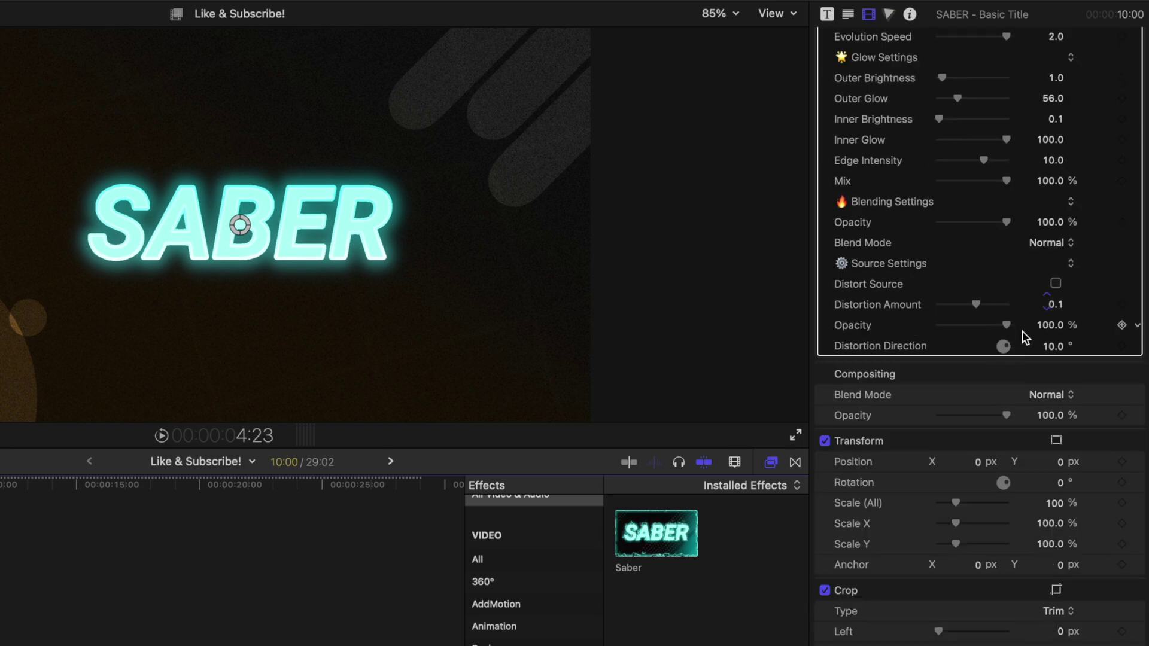
drag(1007, 323, 749, 332)
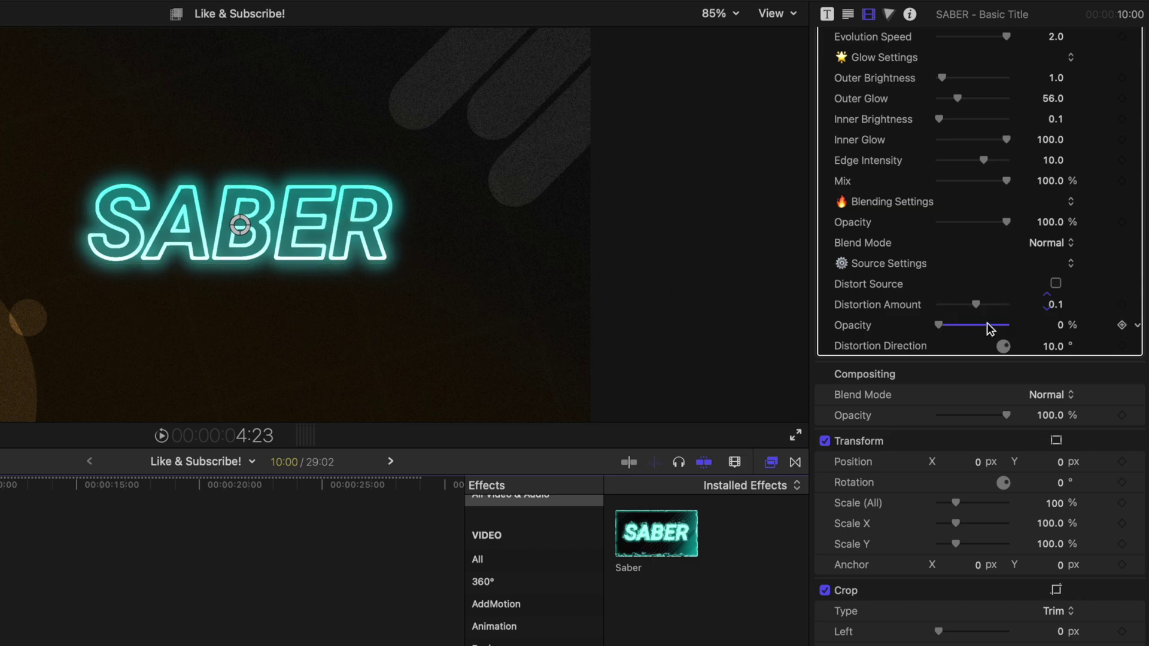
drag(972, 324, 1142, 347)
scroll(1047, 329, up, 10)
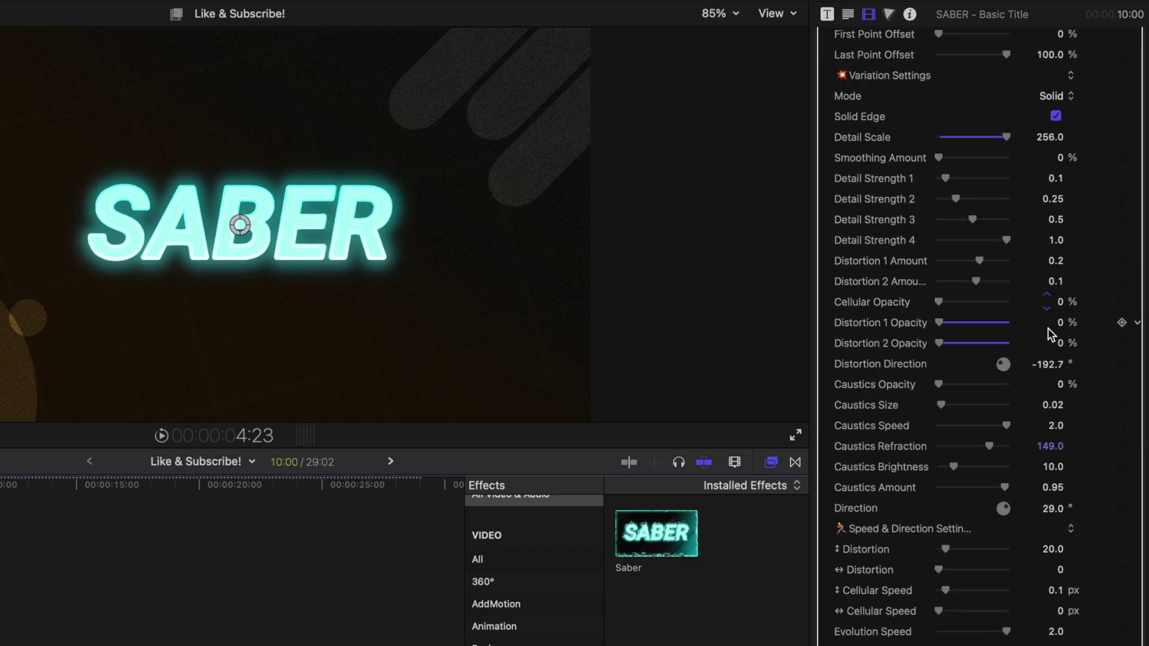
click(1046, 95)
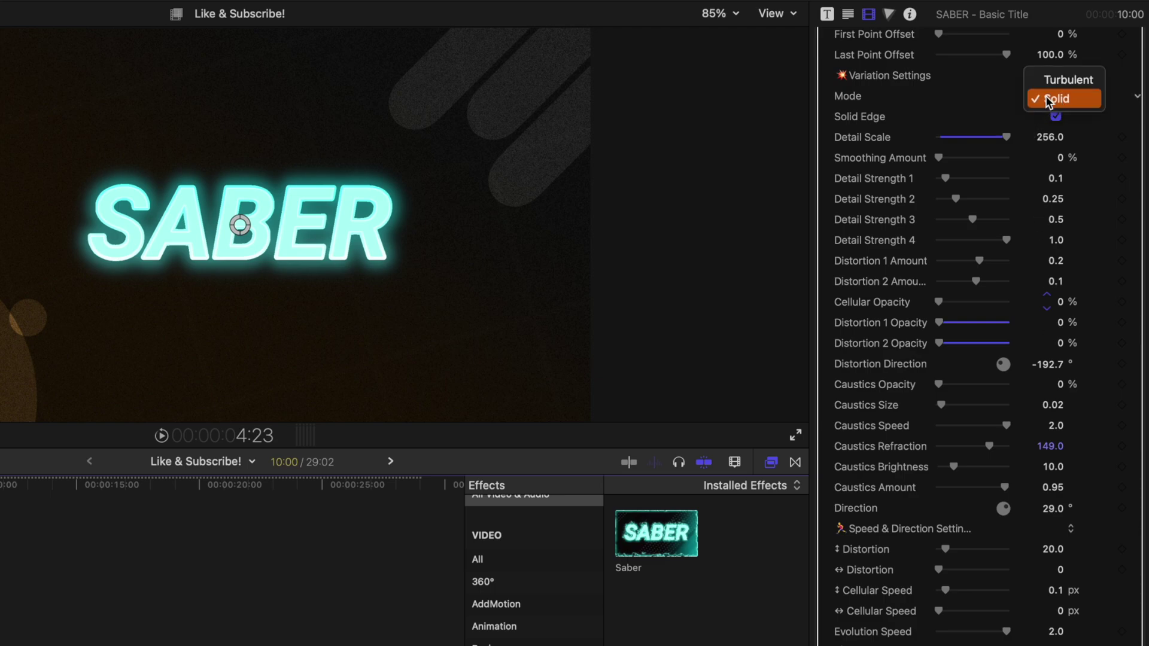
click(1047, 74)
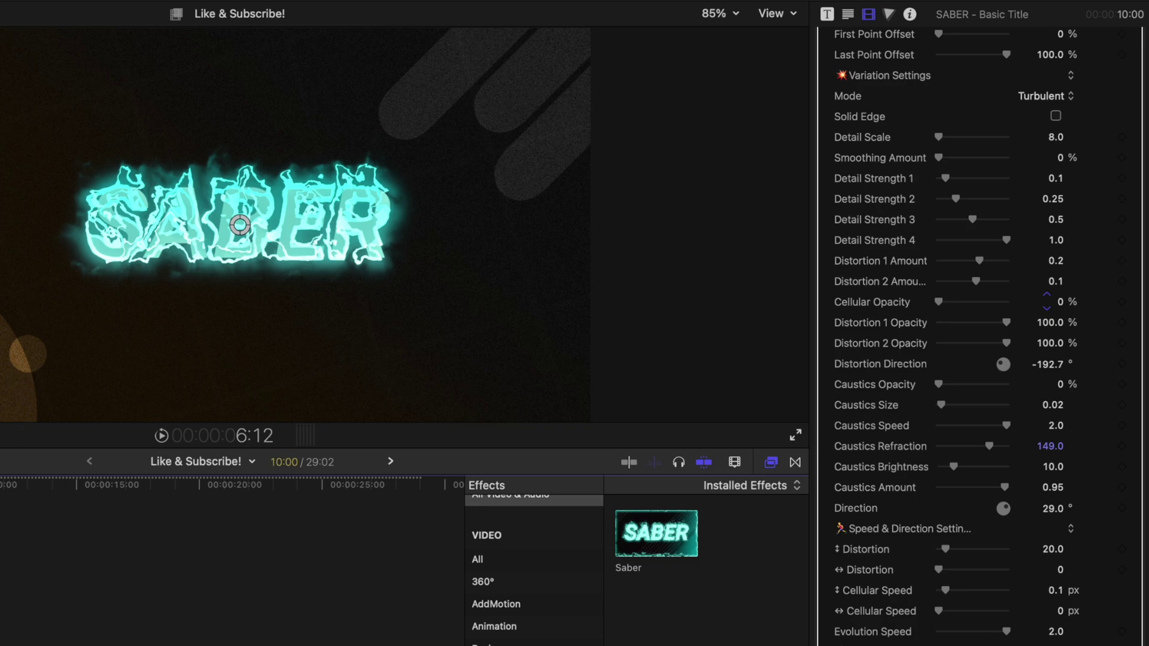
Set Detail Scale to 12 and Smoothing Amount back to 25%, previewing the smoother flames.
click(1048, 136)
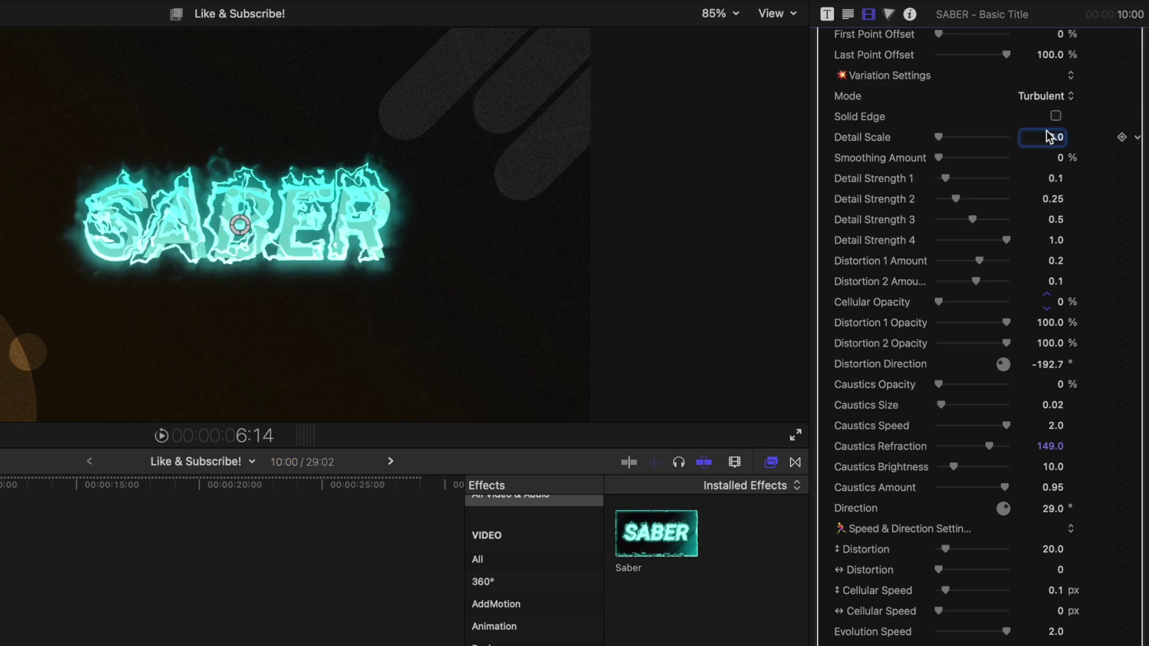
key(Return)
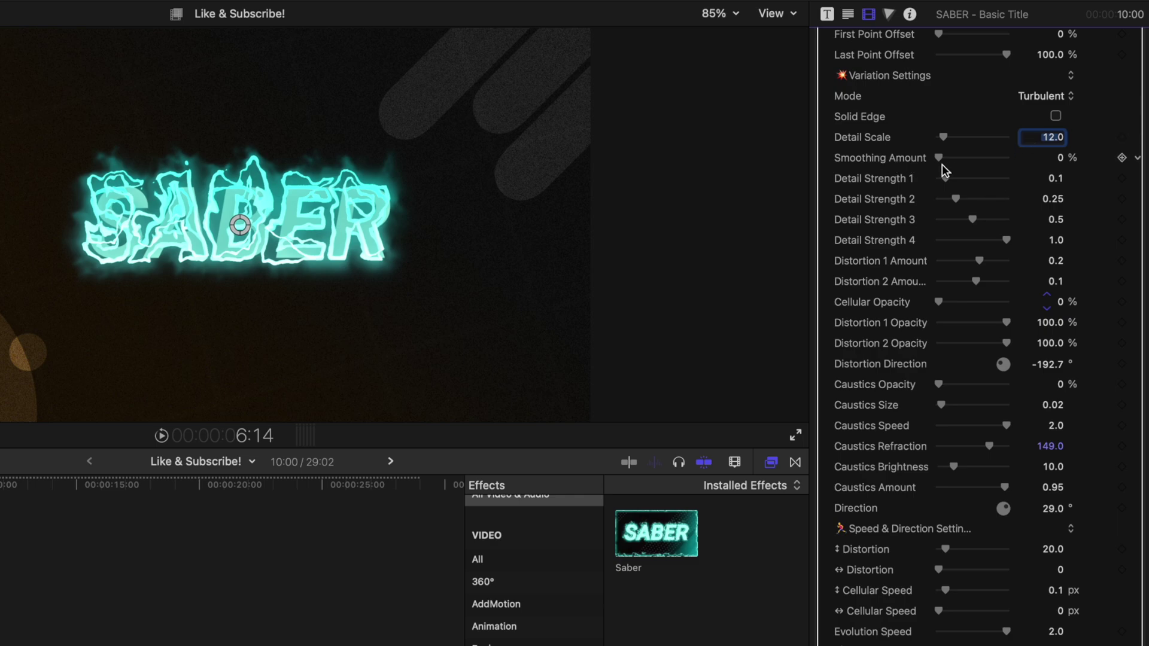
drag(941, 159, 960, 159)
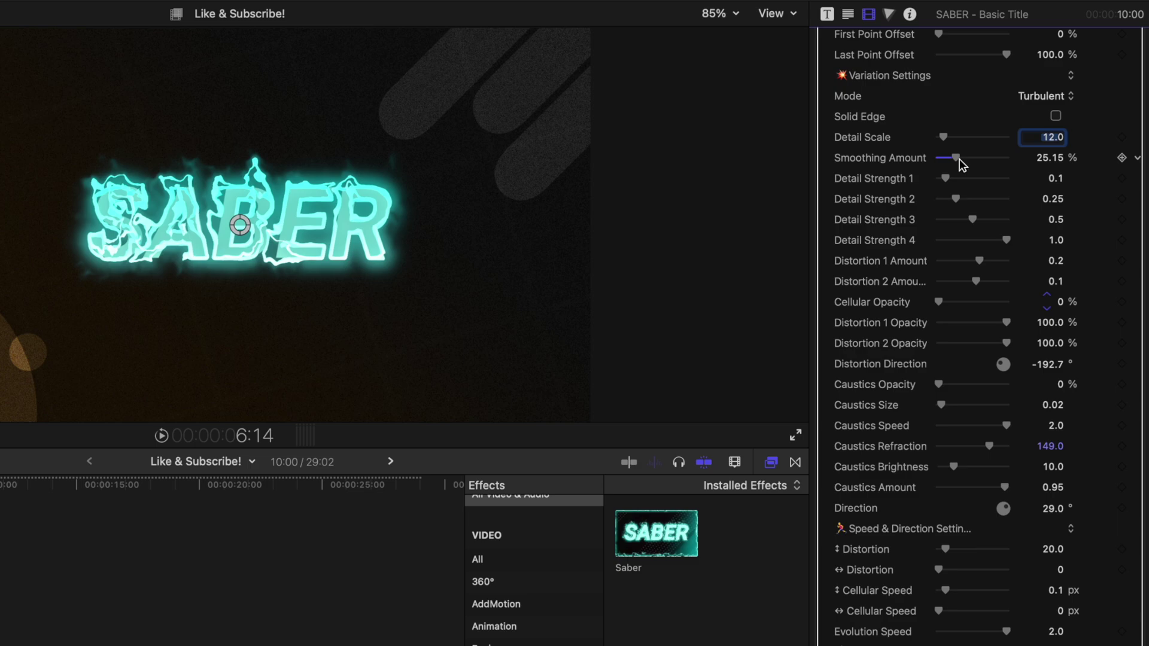
mouse_move(960, 159)
mouse_down()
mouse_move(983, 160)
mouse_move(970, 159)
mouse_up()
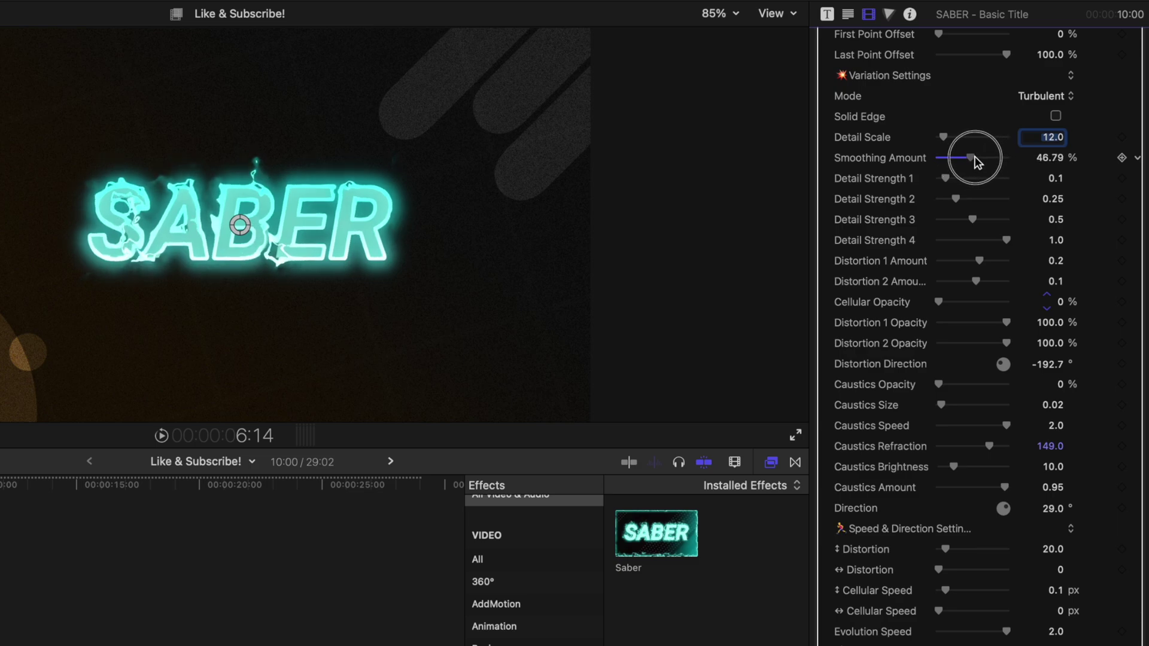
key(/)
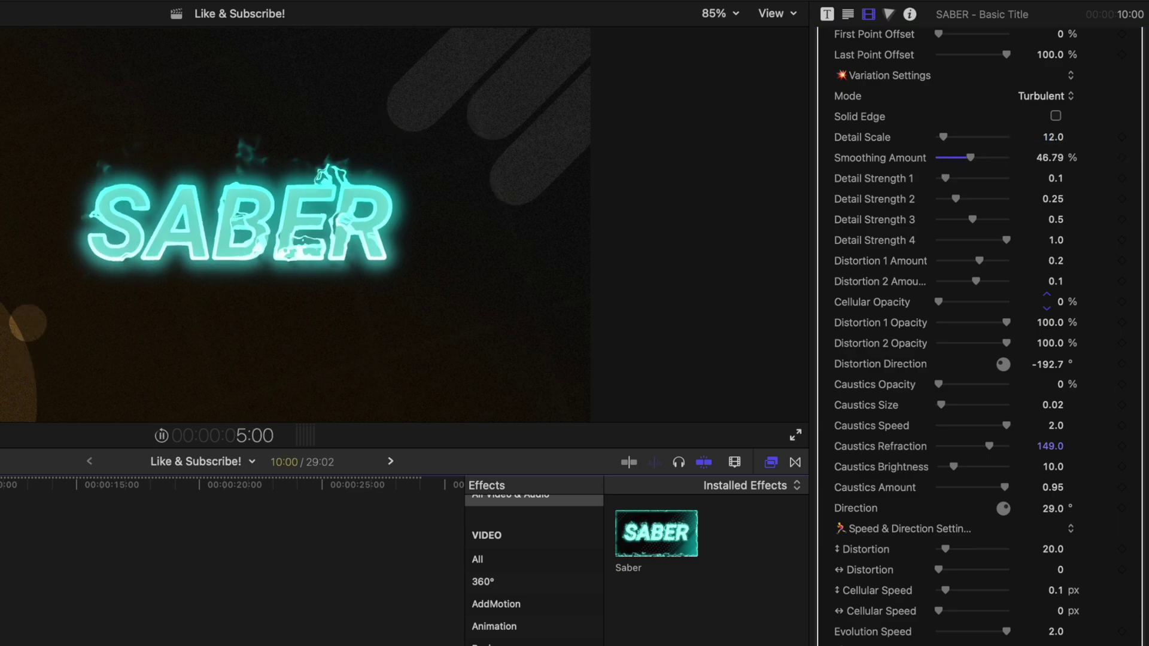
key(space)
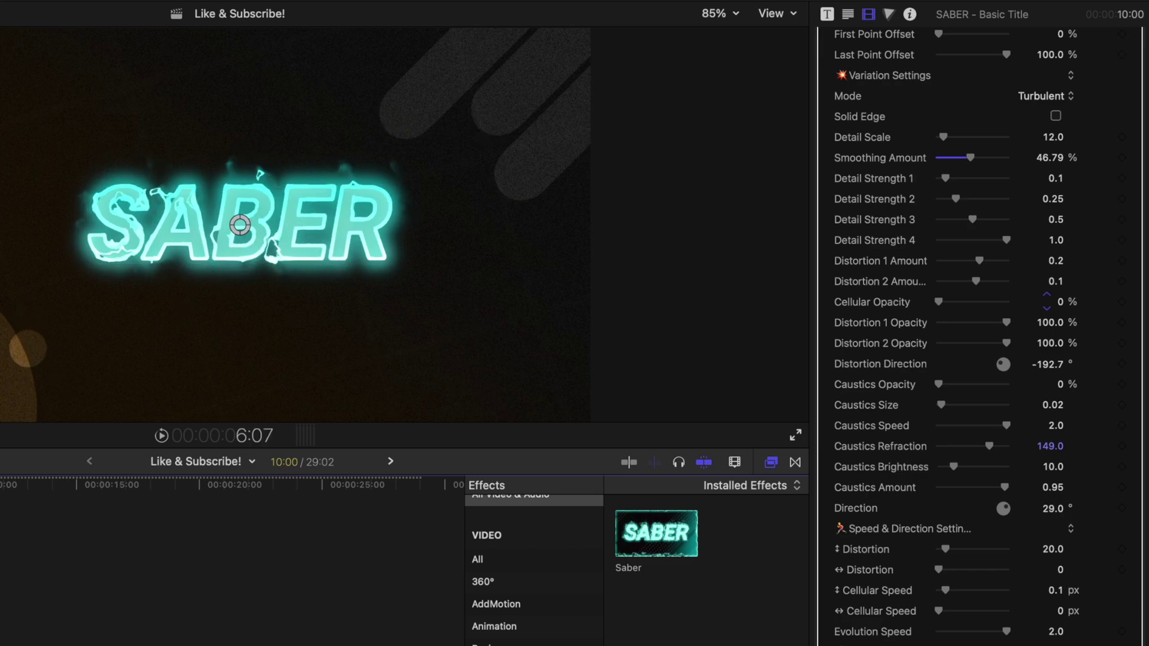
key(Right)
key(Right)
key(Right)
key(Right)
key(Right)
key(Right)
key(Right)
key(Right)
key(Right)
key(Right)
key(Right)
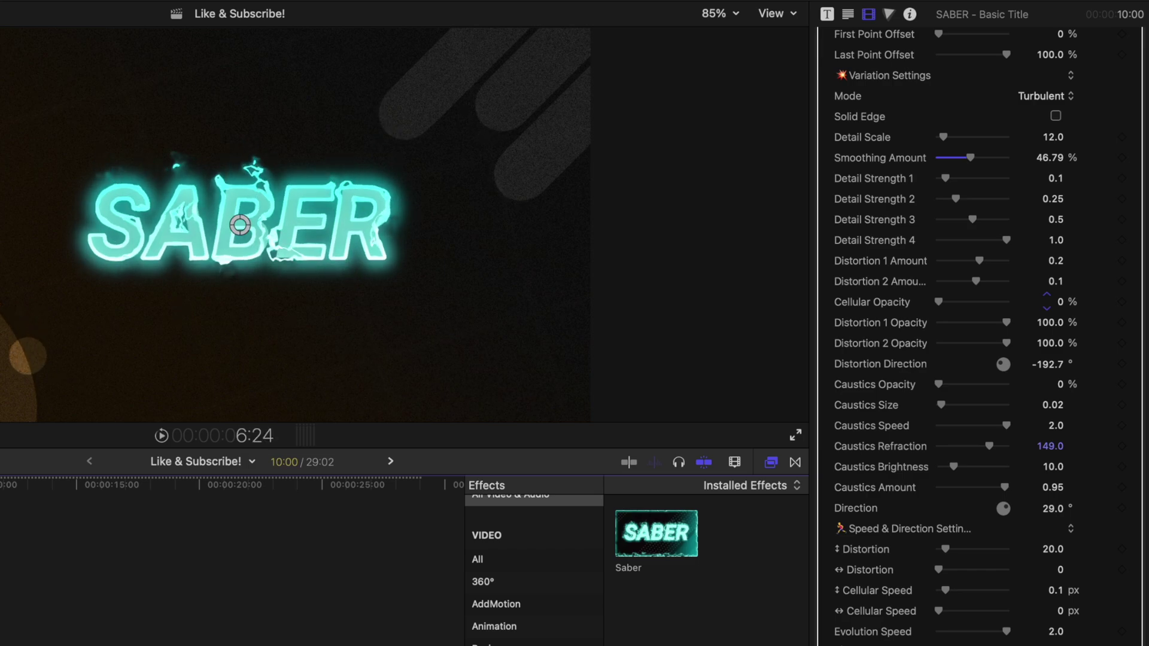
key(super+z)
scroll(978, 176, down, 2)
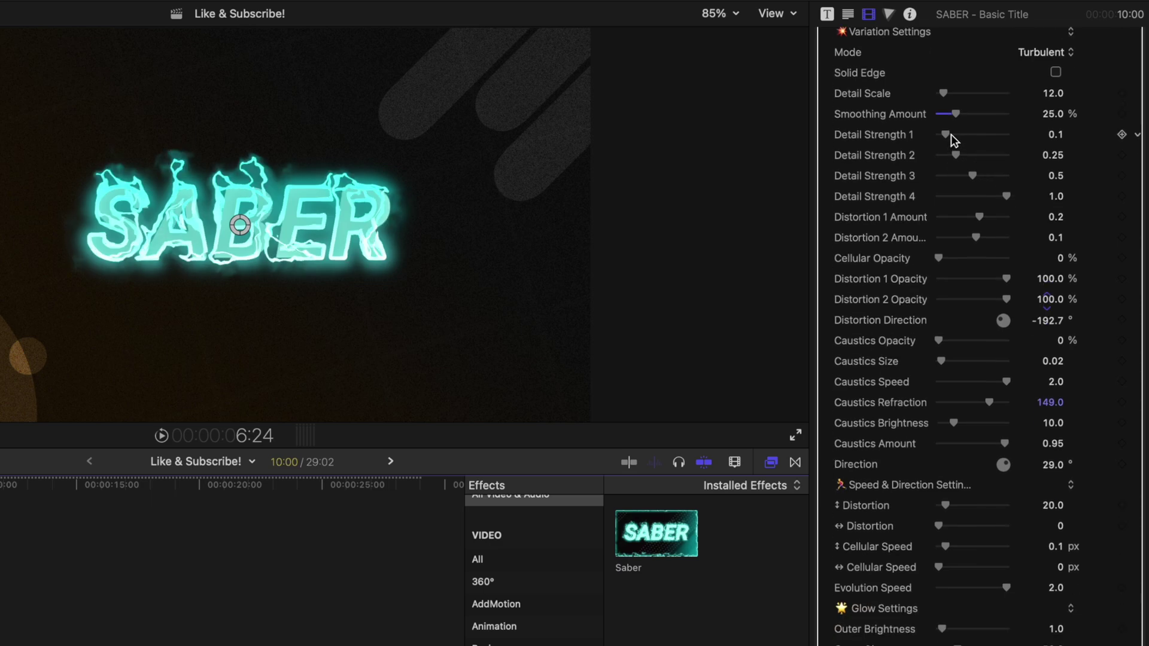
Test different Detail Strength values, then undo each change.
drag(950, 134, 963, 137)
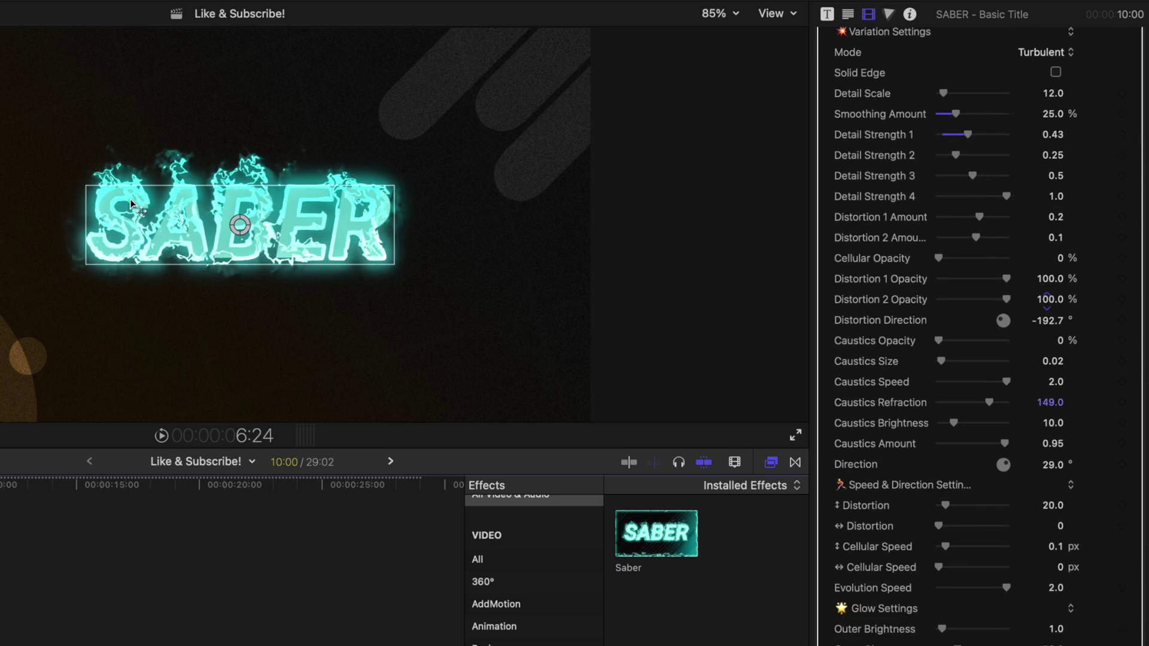
key(super+z)
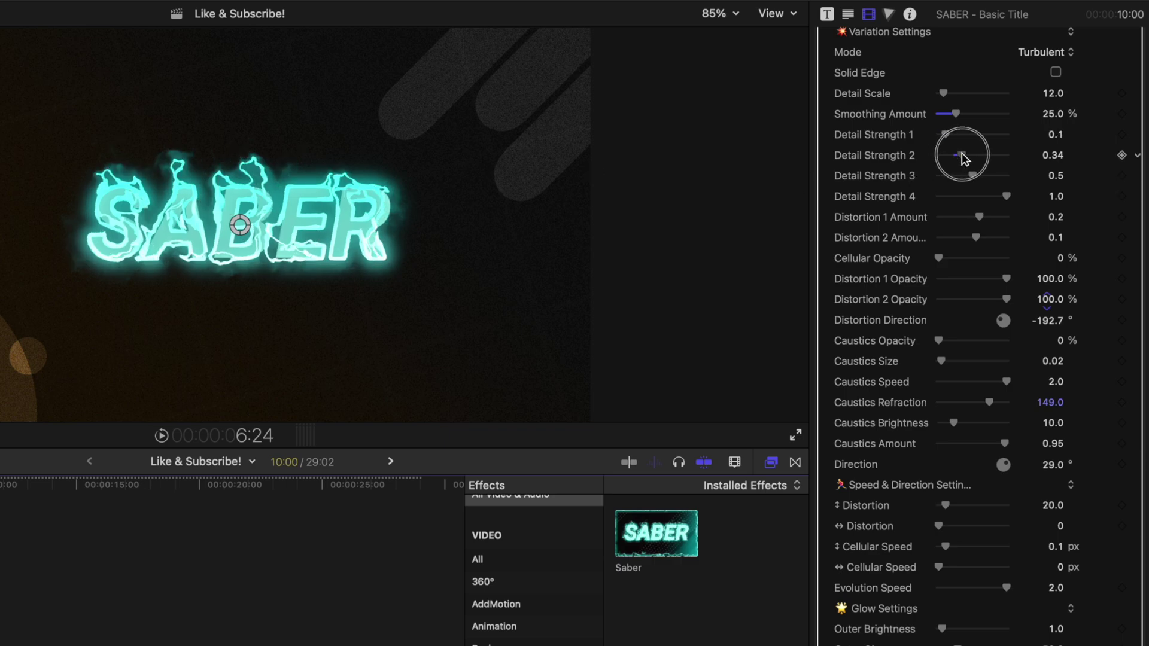
key(super+z)
drag(996, 198, 937, 198)
key(super+z)
scroll(964, 145, down, 3)
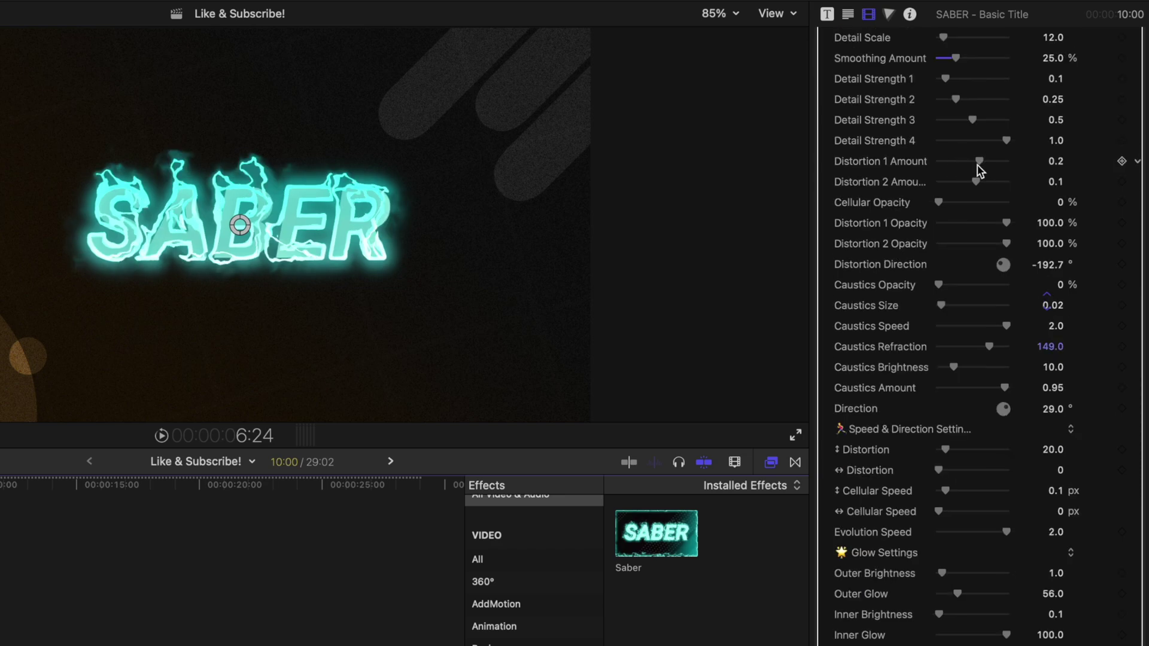
Raise Distortion 1 Amount to 1.0 and Smoothing Amount to about 48%, then preview.
drag(979, 164, 1056, 161)
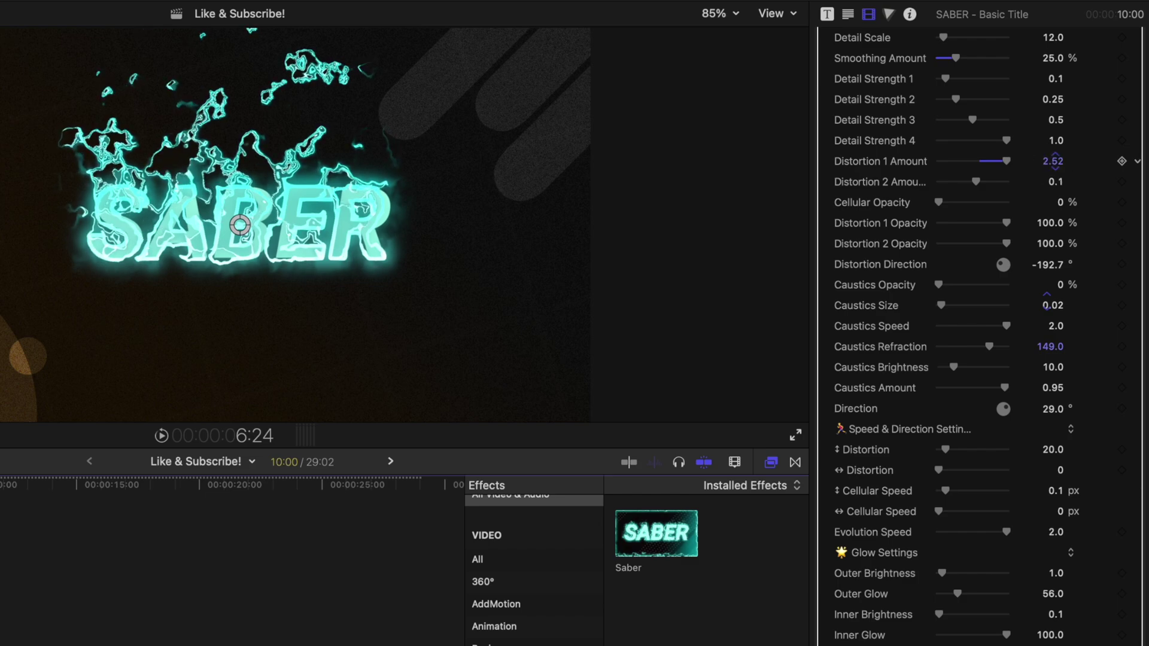
scroll(1022, 180, up, 2)
drag(957, 93, 974, 95)
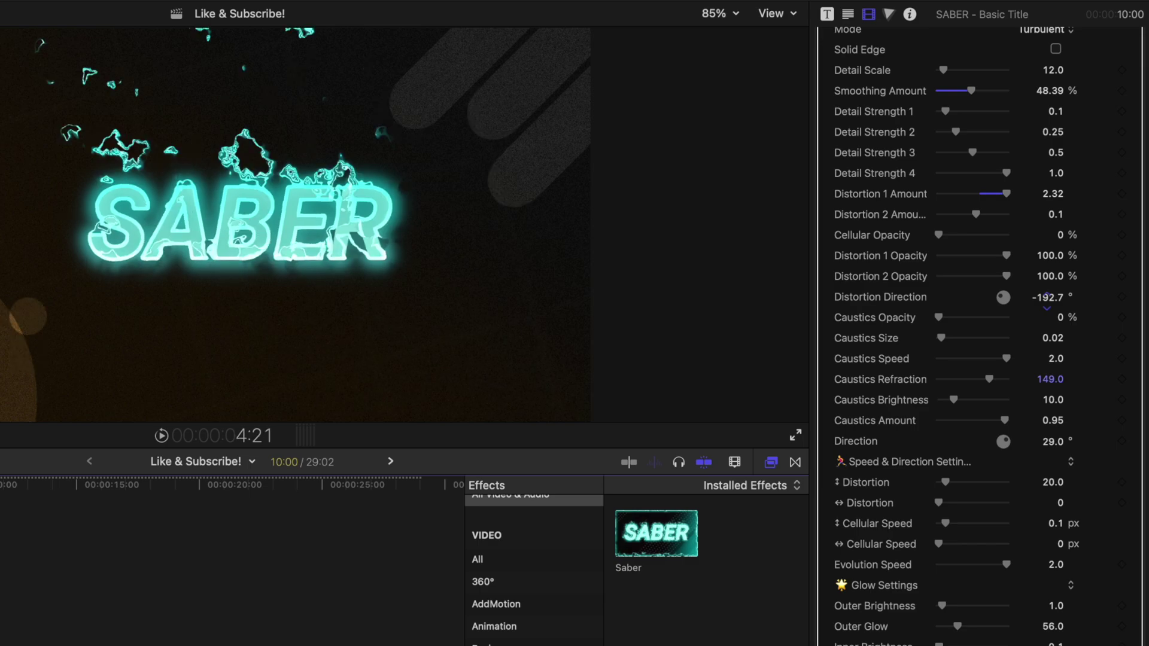
key(space)
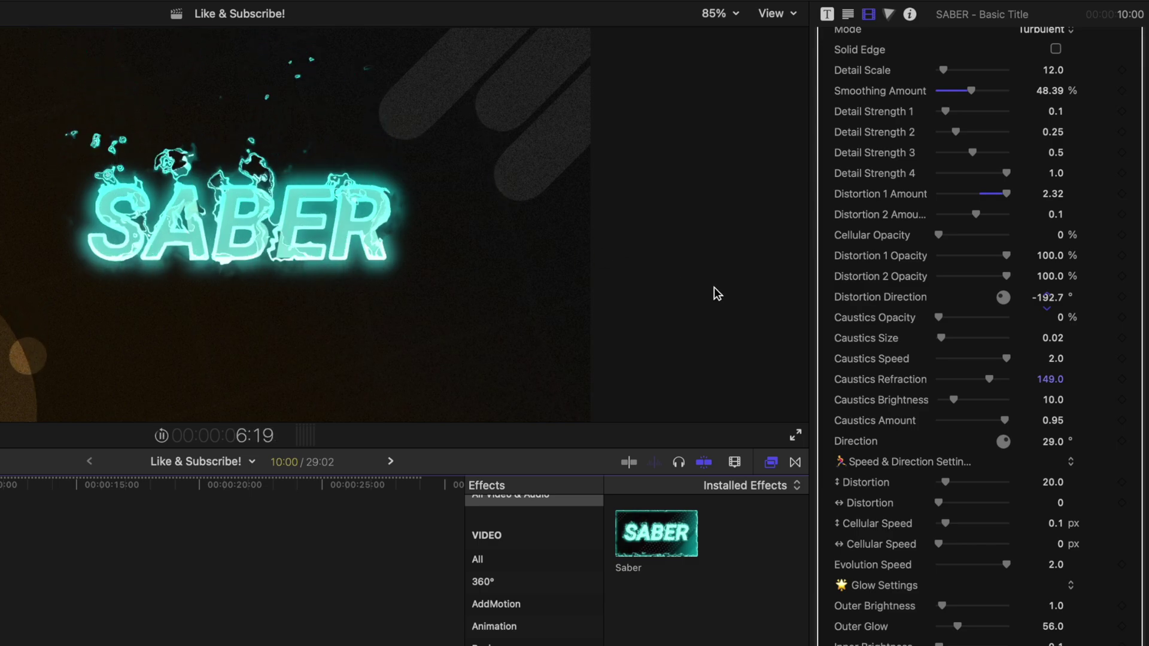
key(space)
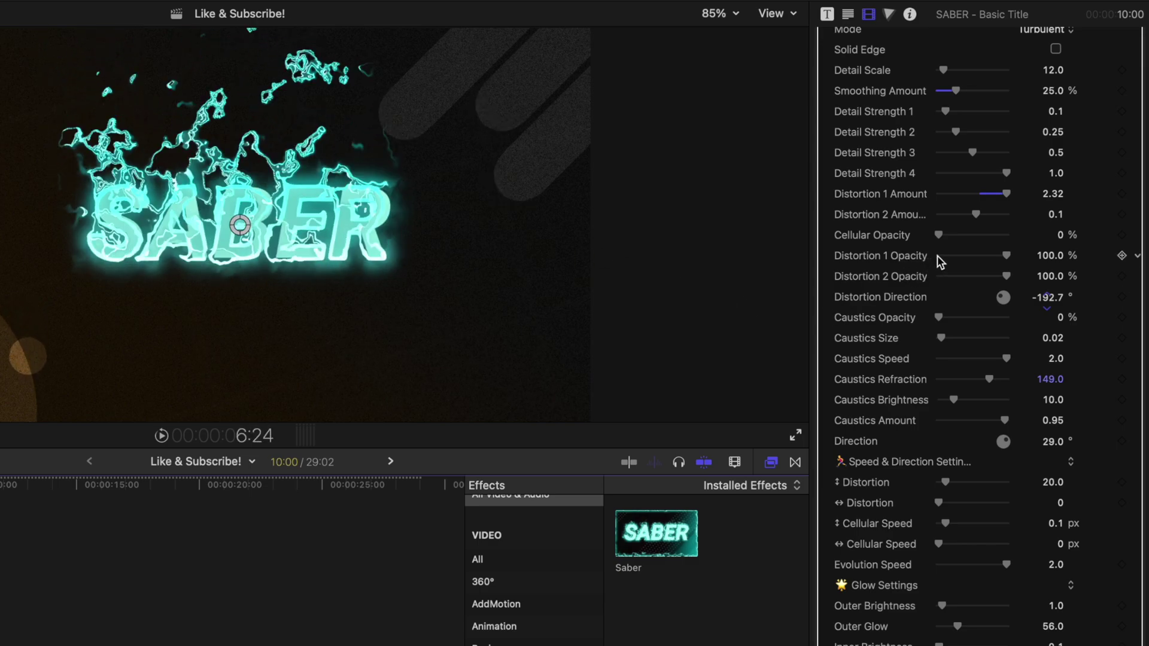
Turn Cellular Opacity up to 100% and preview the cellular glow.
scroll(937, 256, down, 2)
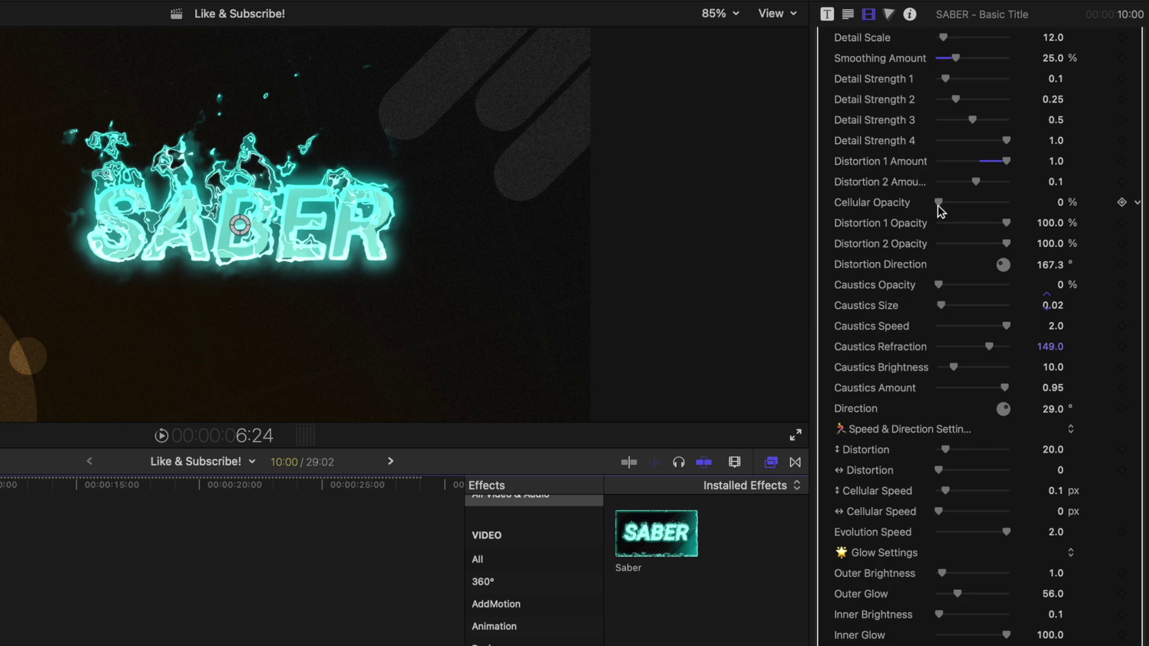
drag(938, 204, 1088, 205)
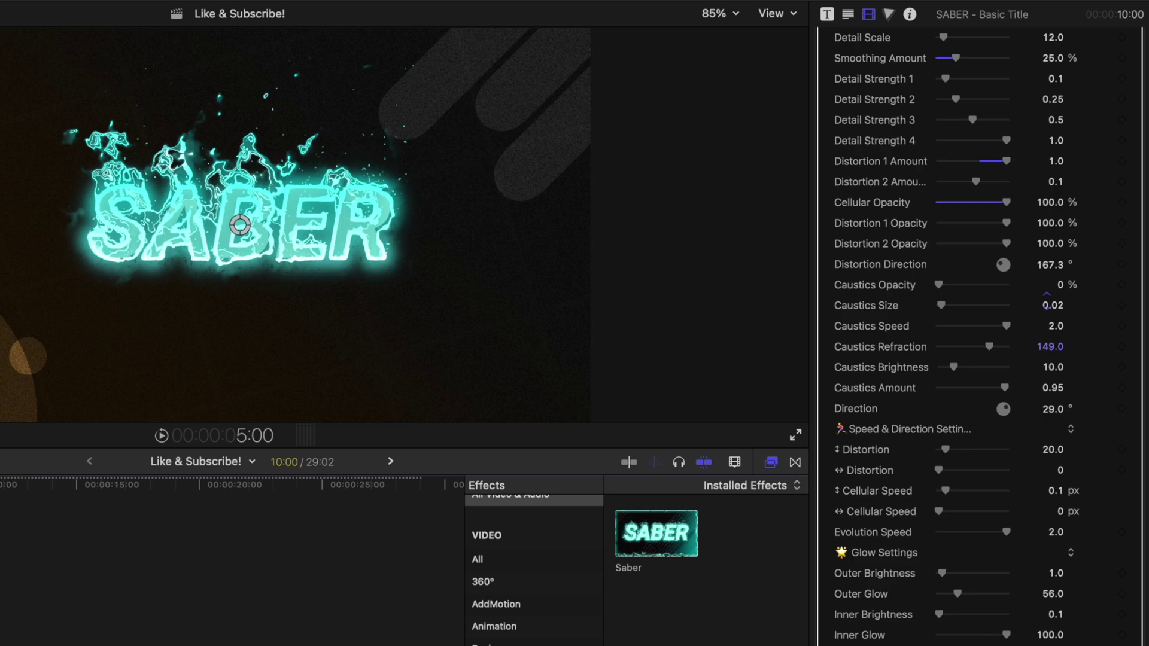
key(space)
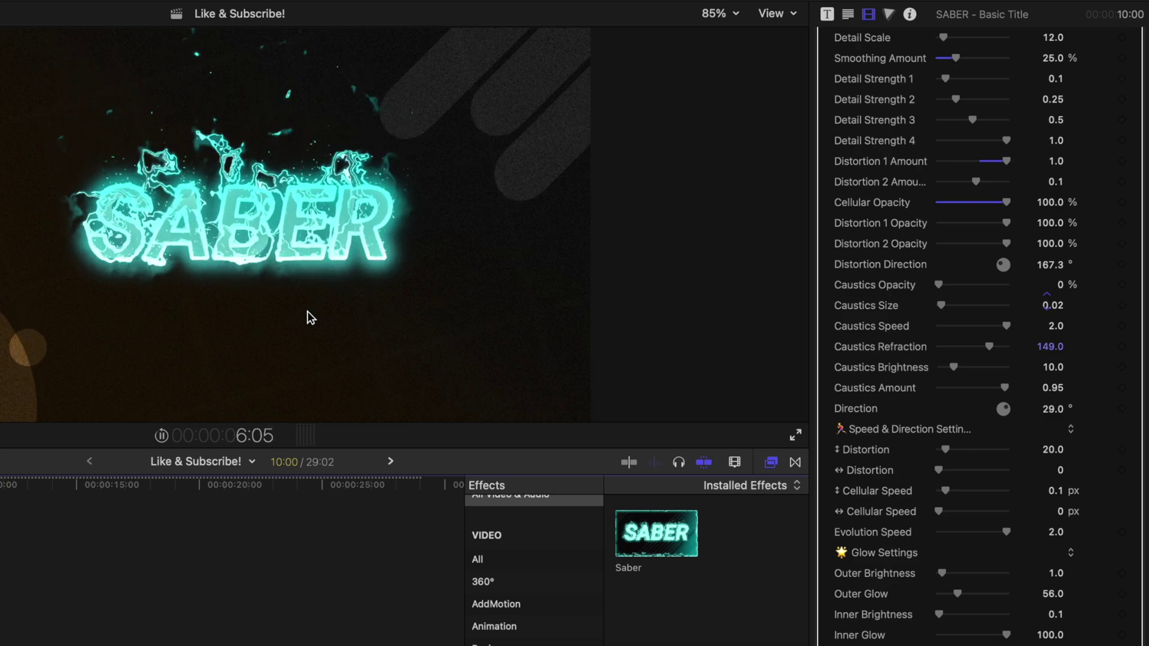
key(space)
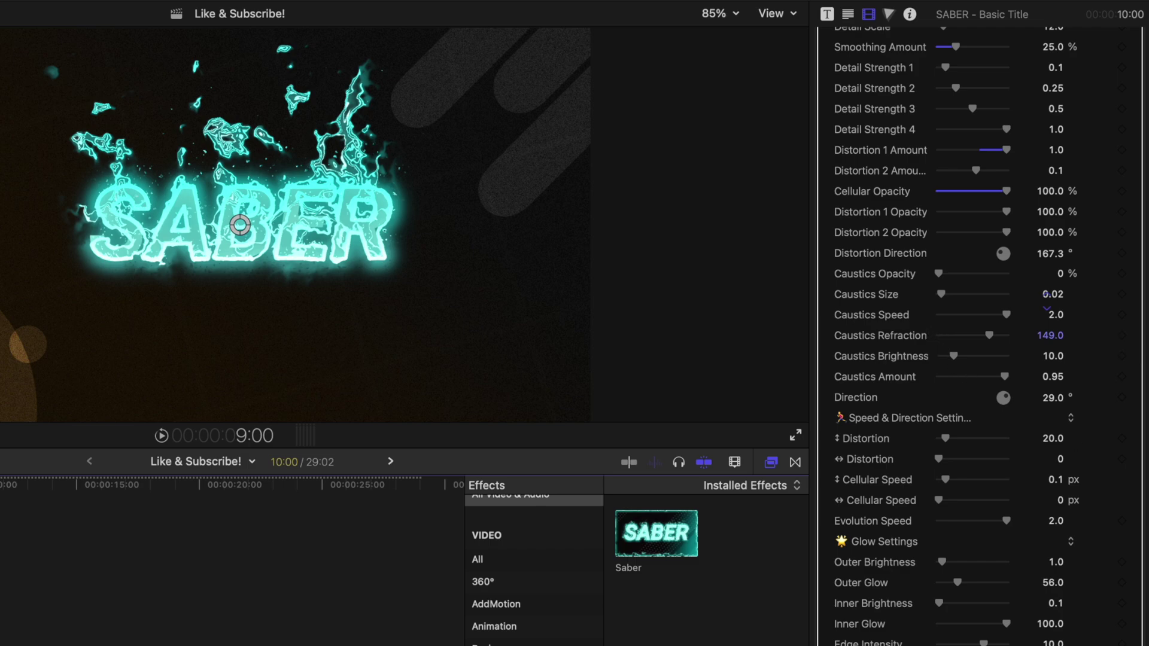
Set Caustics Opacity to 100% and Caustics Size to 0.19, then preview the shimmer.
scroll(913, 326, down, 1)
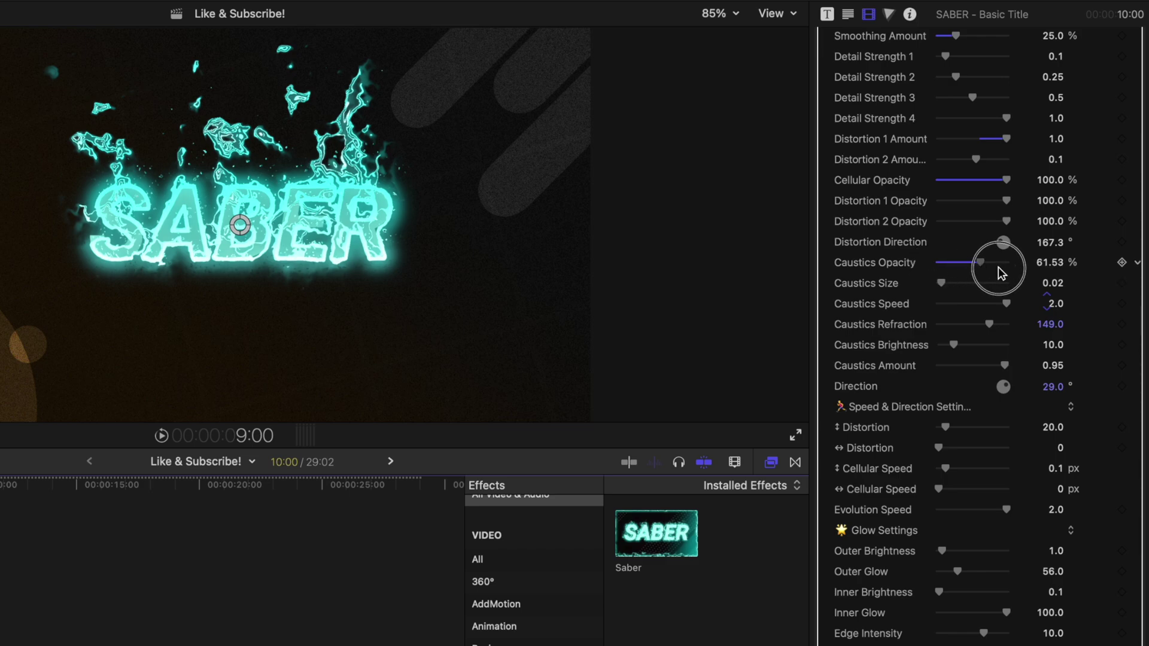
drag(998, 272, 1046, 278)
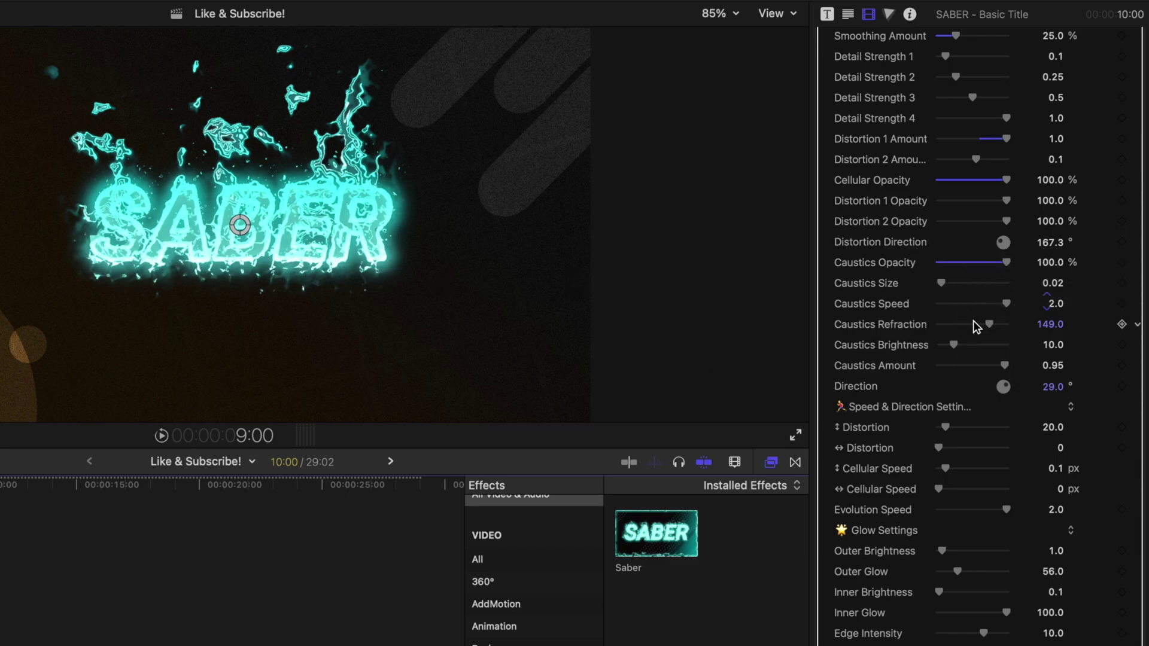
drag(962, 289, 965, 289)
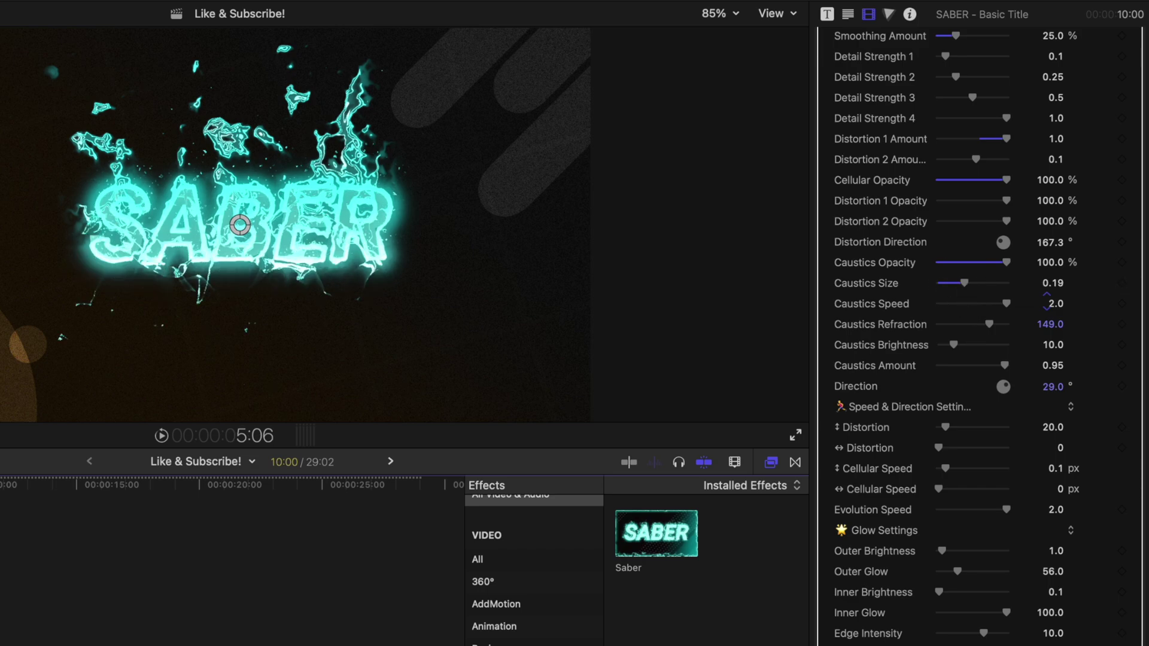
key(space)
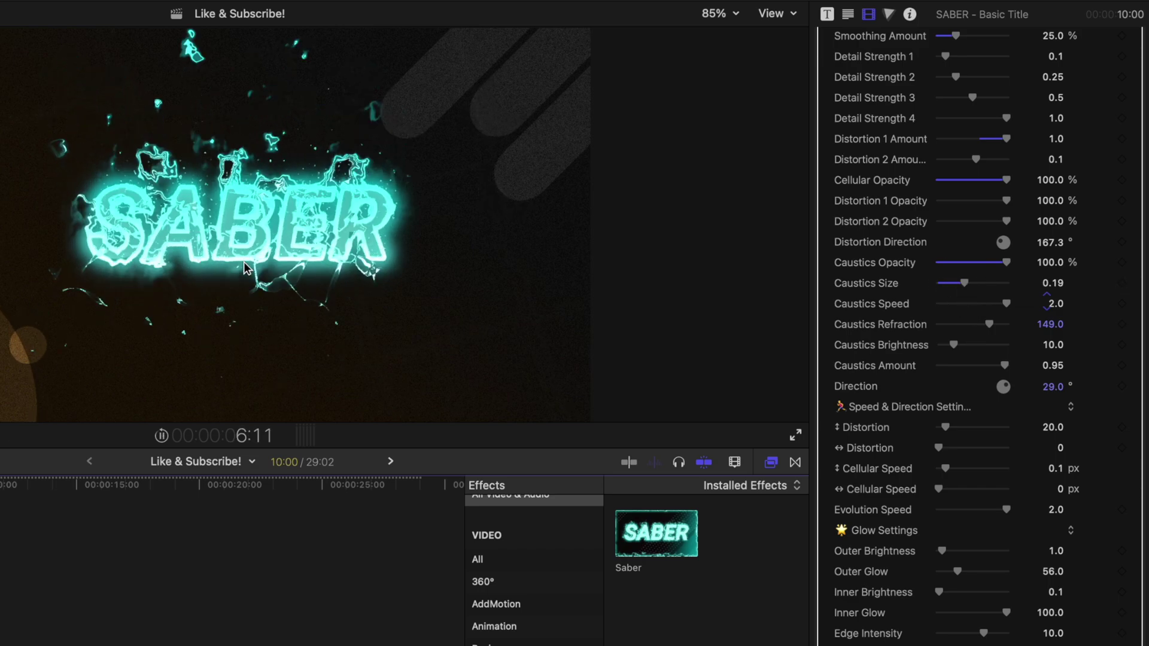
key(space)
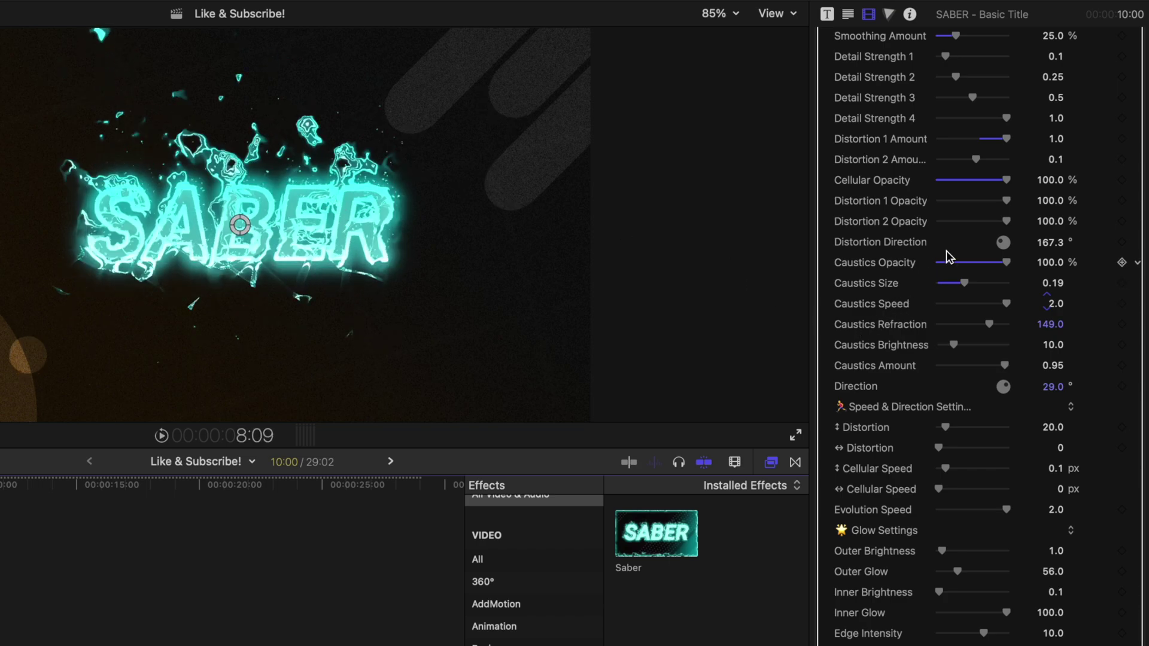
scroll(957, 359, up, 2)
Raise the vertical Distortion speed to 200.0 and preview the faster distortion.
scroll(969, 440, down, 1)
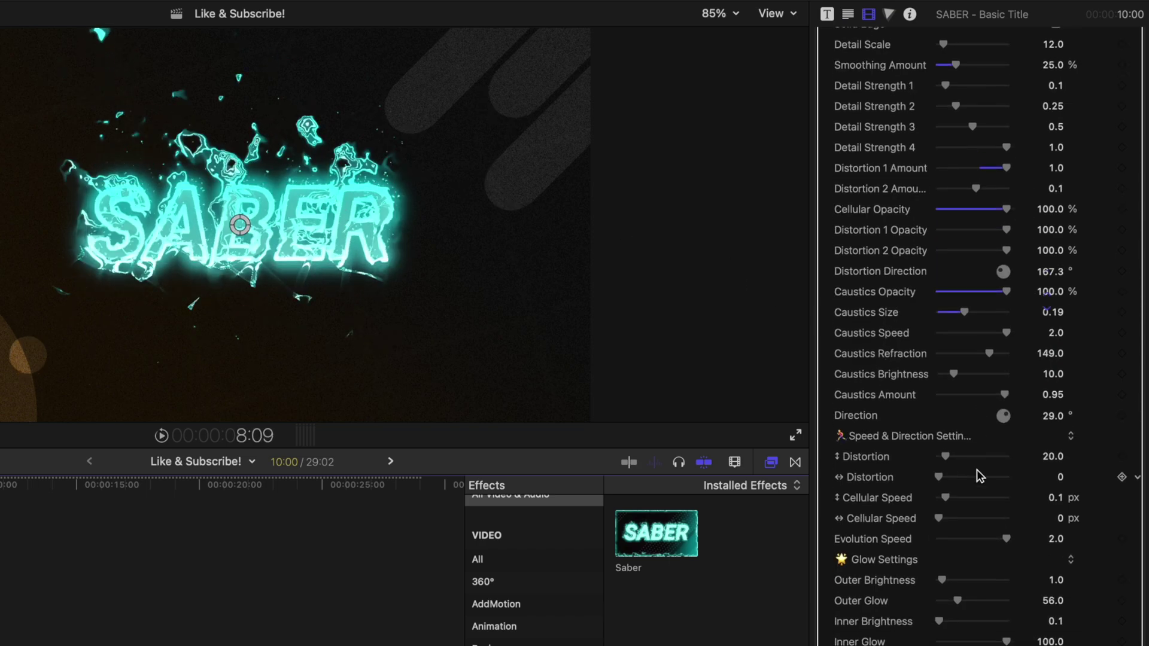
scroll(977, 470, down, 1)
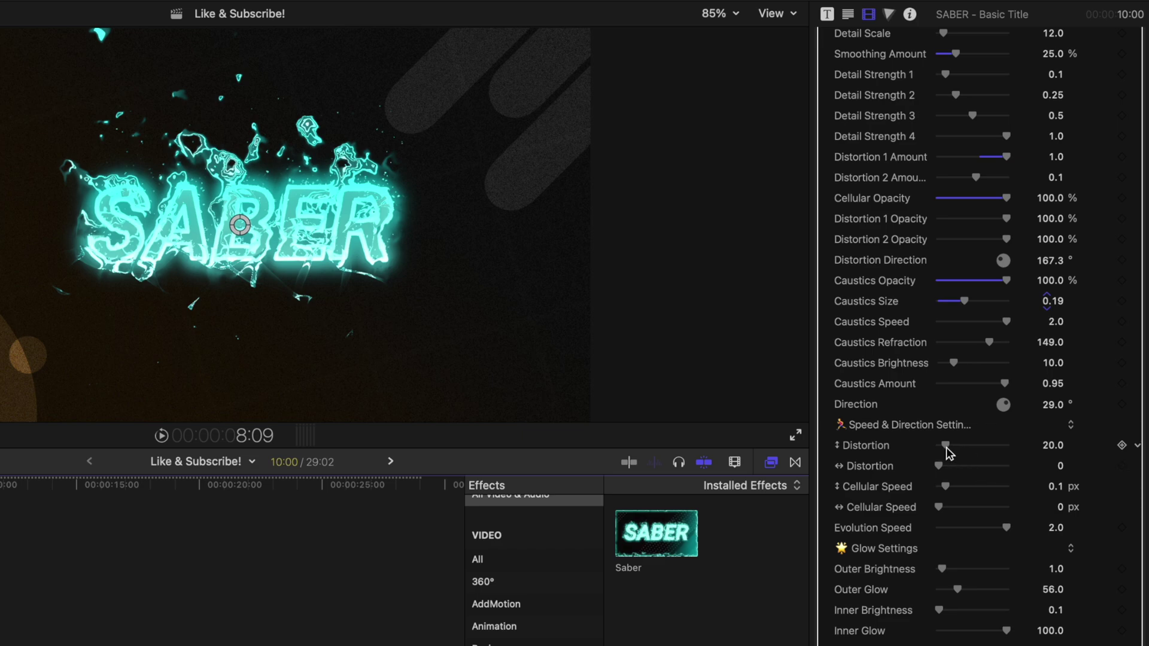
drag(960, 449, 1066, 444)
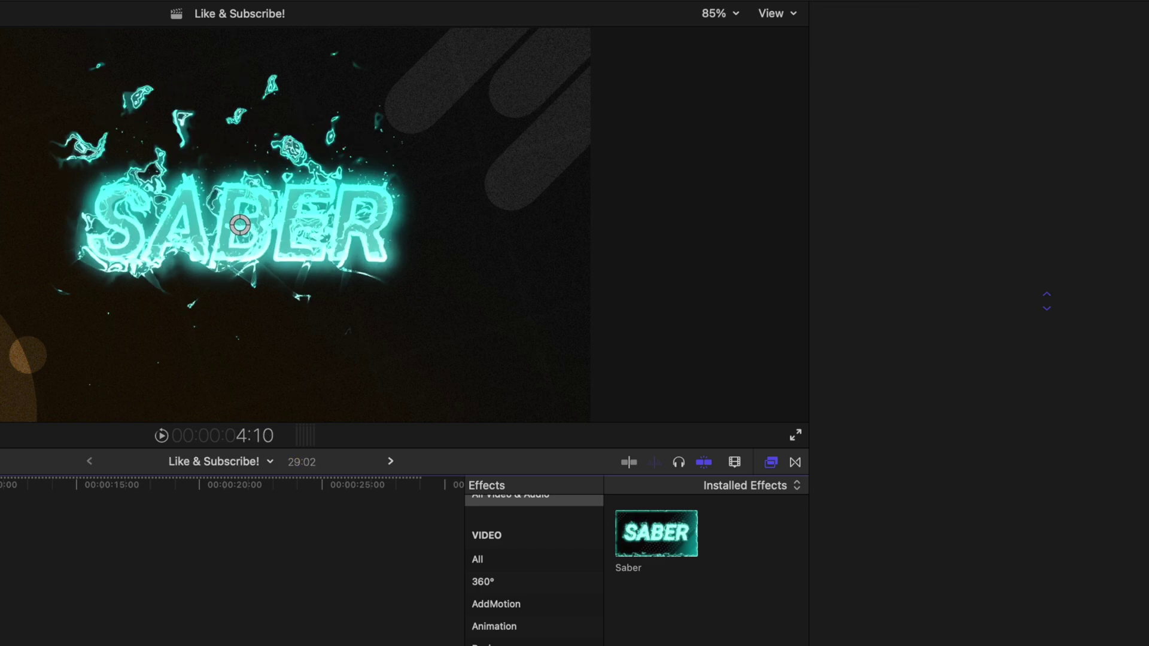
key(space)
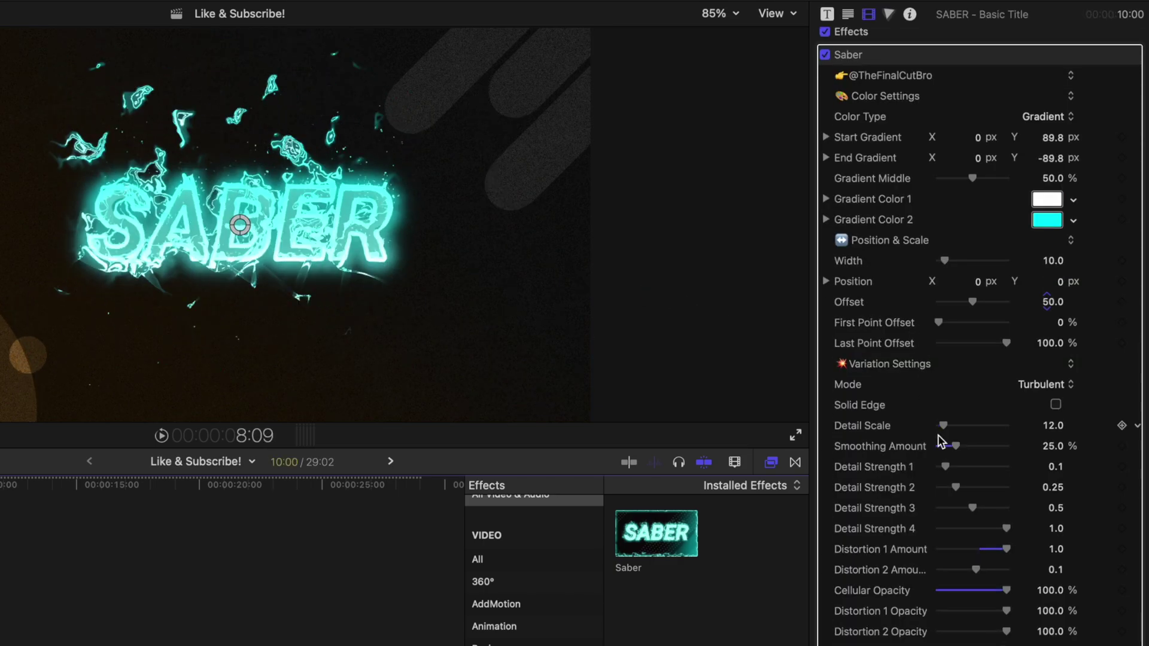
Raise Outer Glow from 56 to 200.
scroll(934, 466, down, 10)
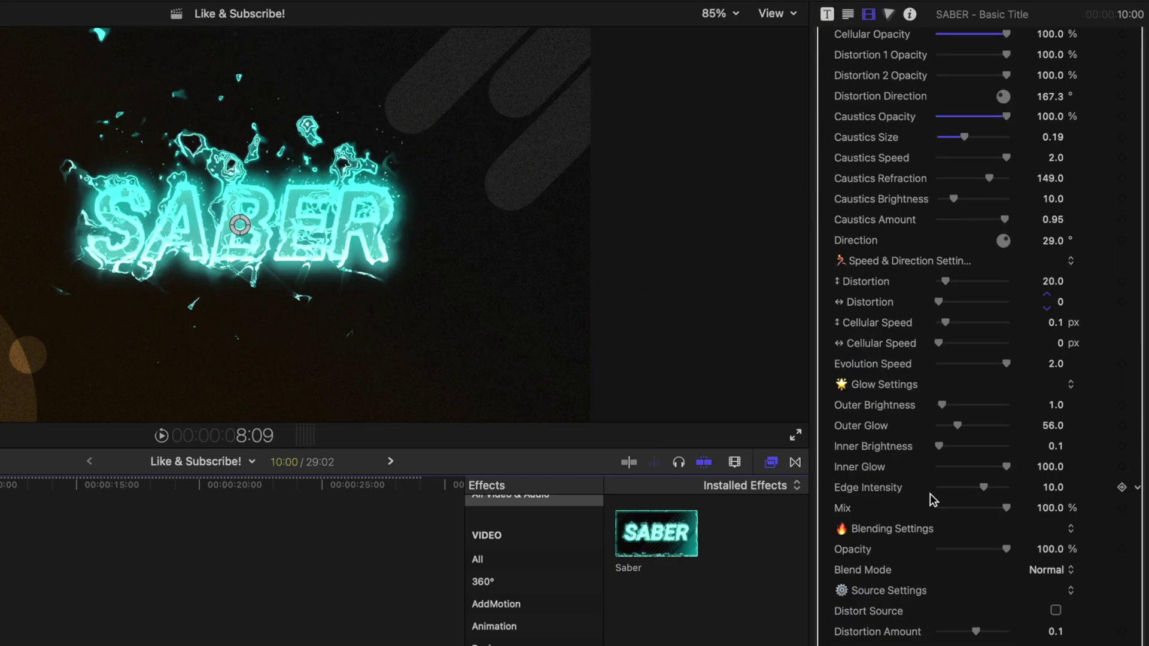
scroll(951, 417, down, 1)
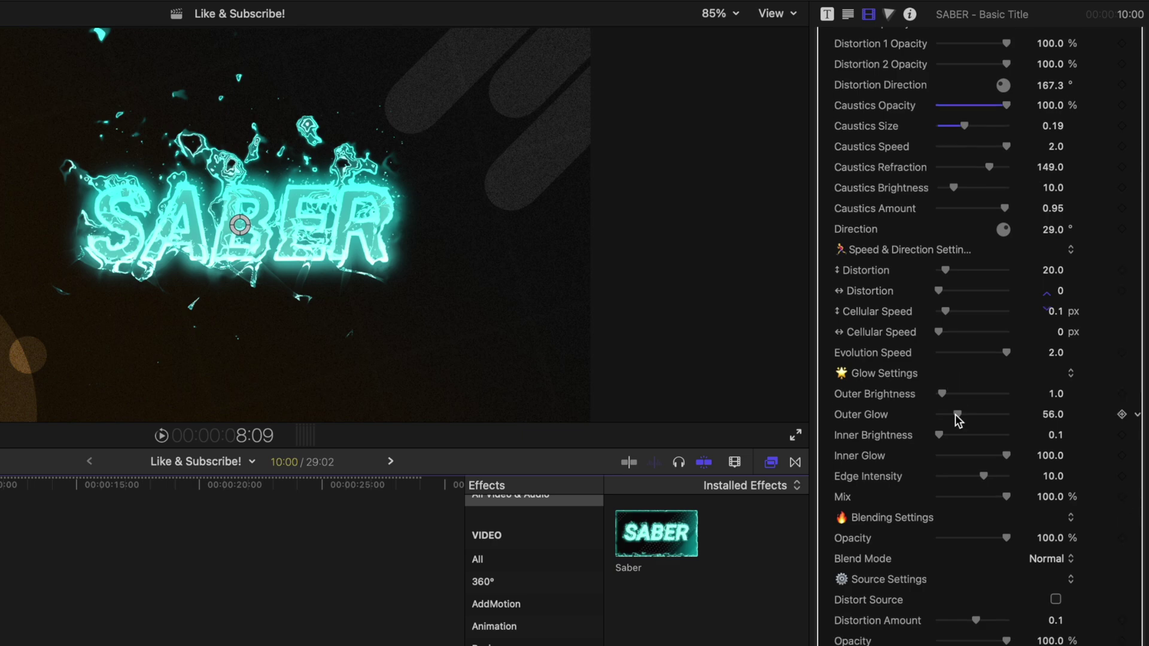
drag(954, 414, 1011, 414)
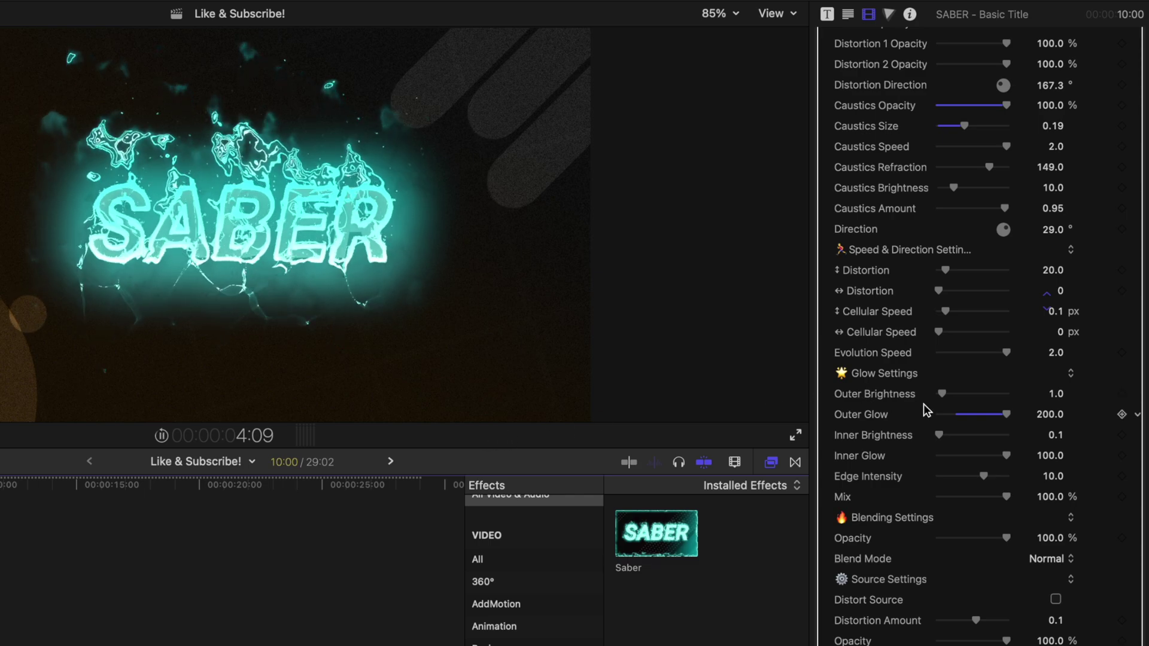
scroll(936, 402, down, 4)
Try a lower Blending Opacity and undo it back to 100%, then set Blend Mode to Screen.
scroll(947, 429, down, 1)
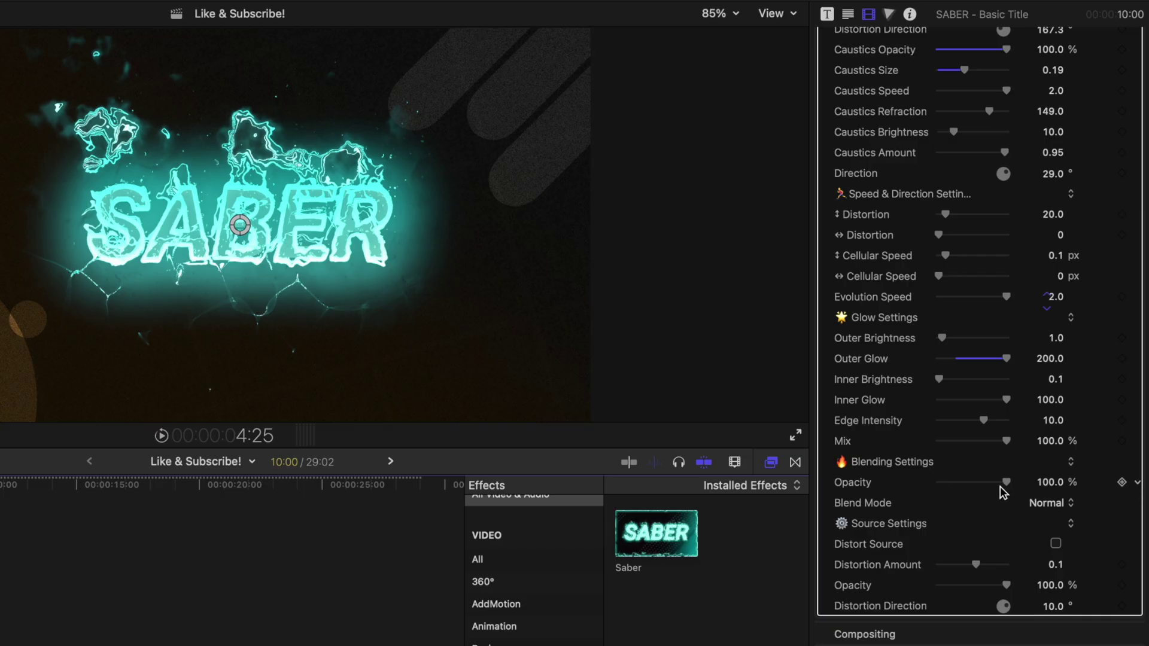
drag(1000, 487, 969, 486)
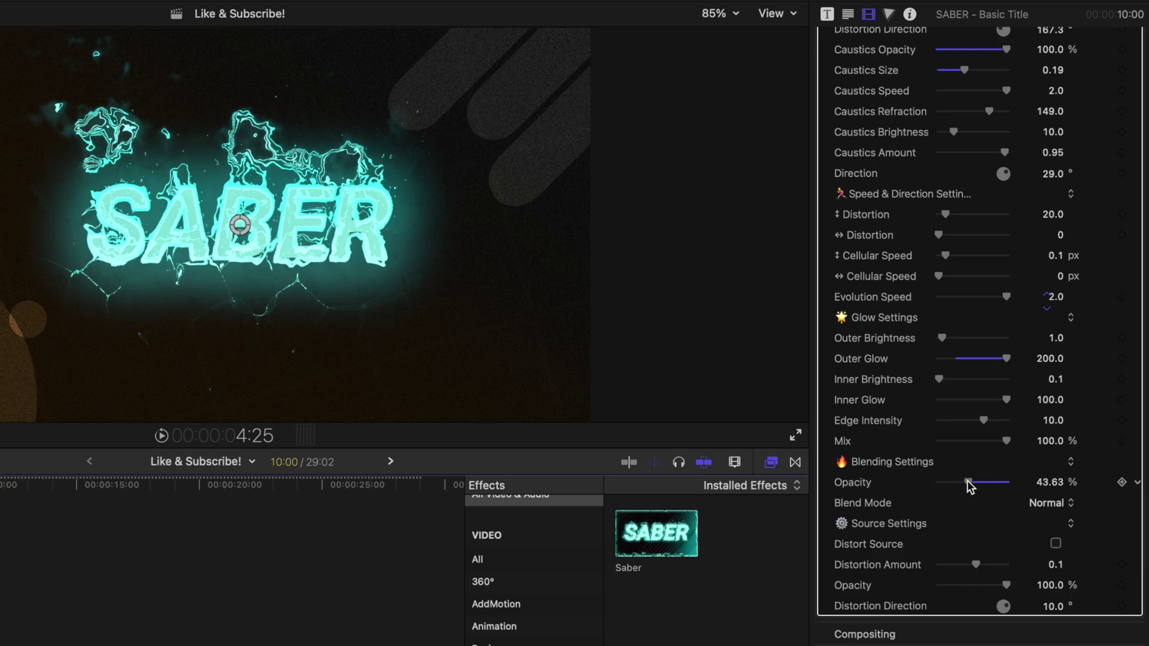
key(super+z)
scroll(974, 473, down, 2)
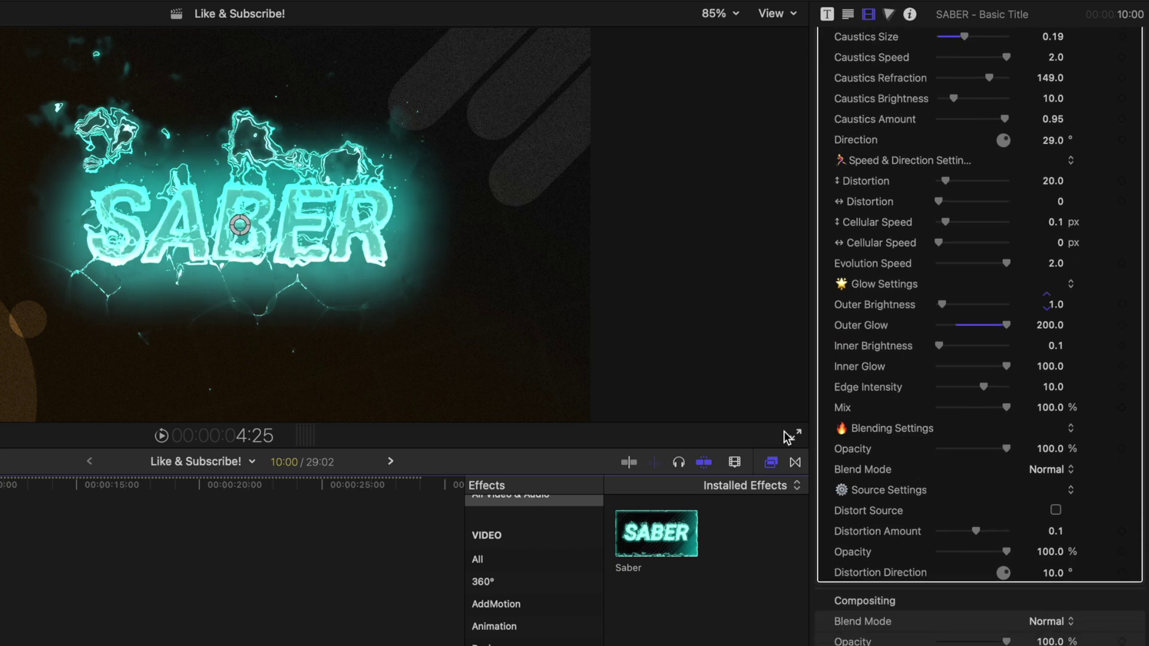
click(1034, 475)
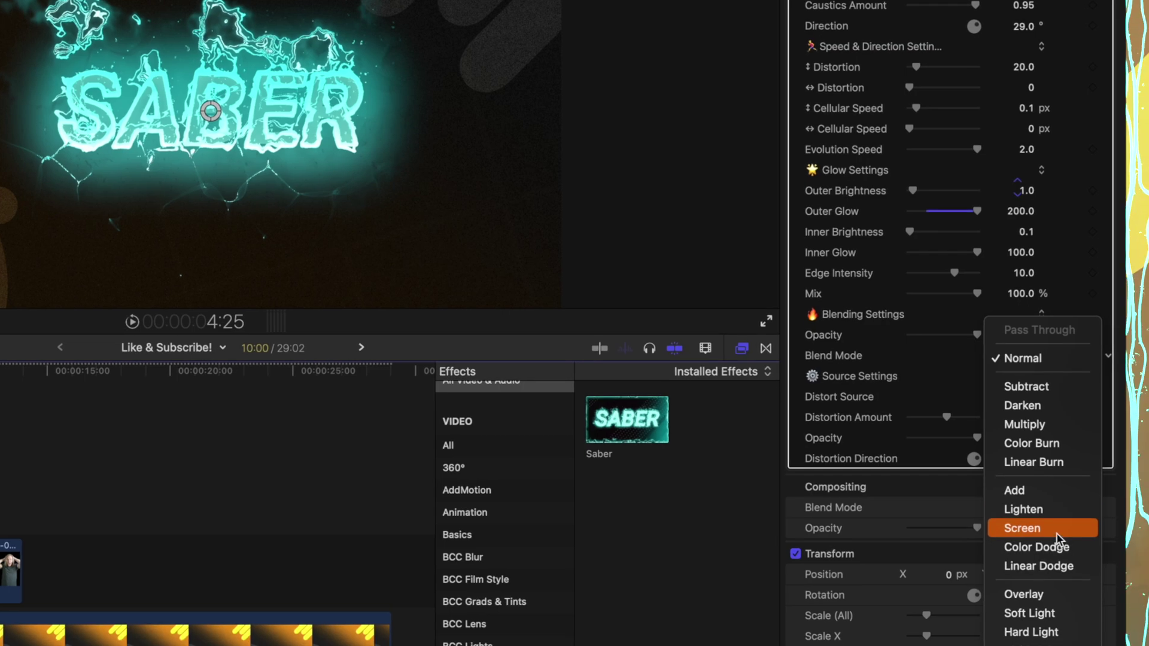
click(1057, 533)
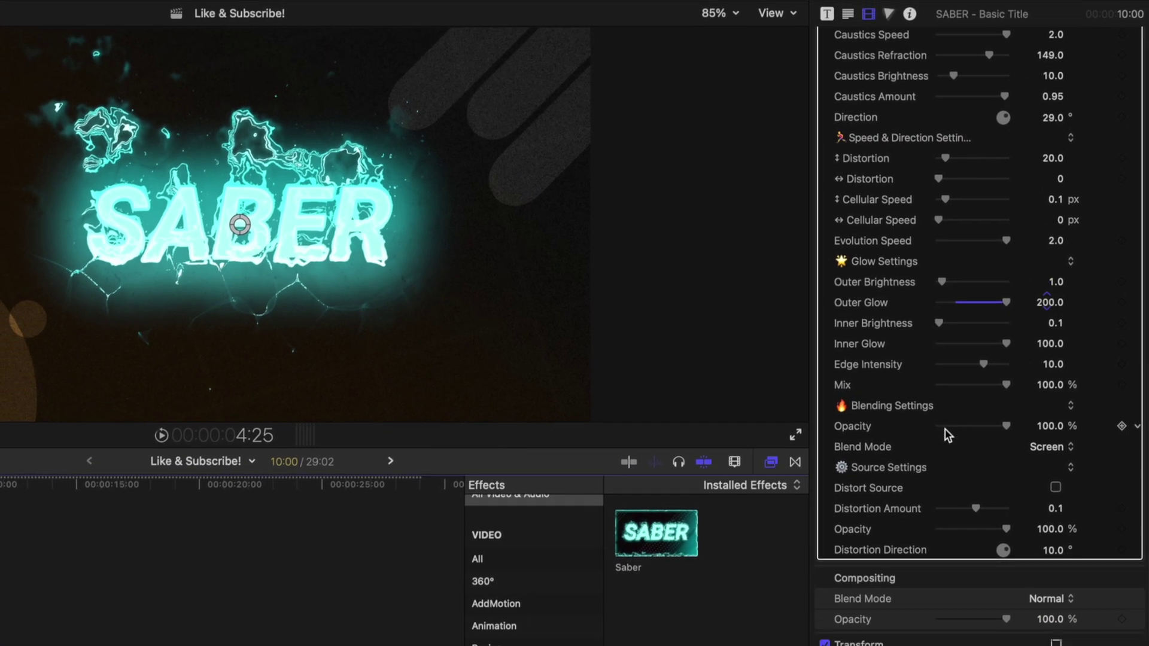
scroll(938, 364, down, 3)
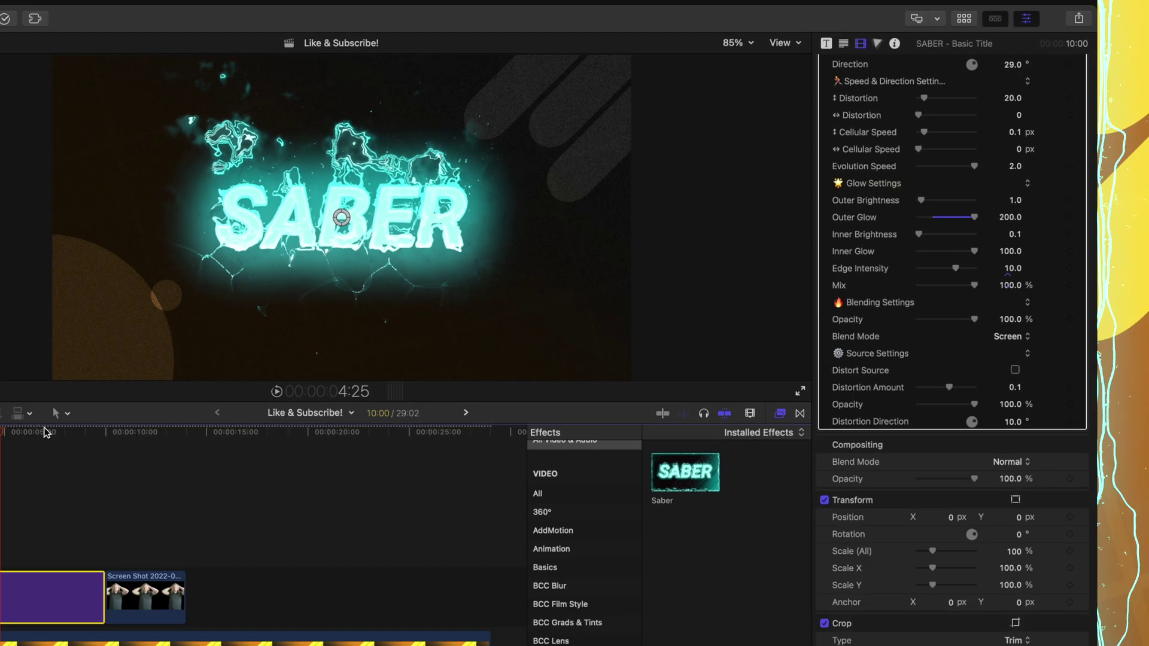
Select the person's Screen Shot clip and apply the Saber effect to it.
click(242, 387)
click(275, 509)
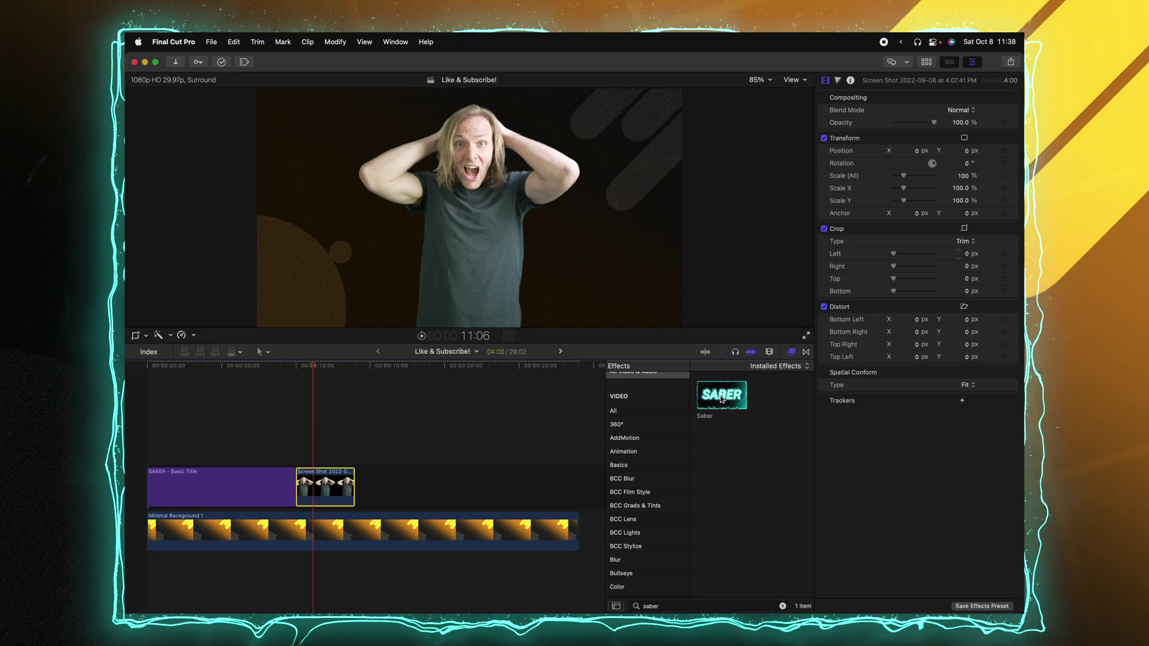
drag(721, 395, 311, 484)
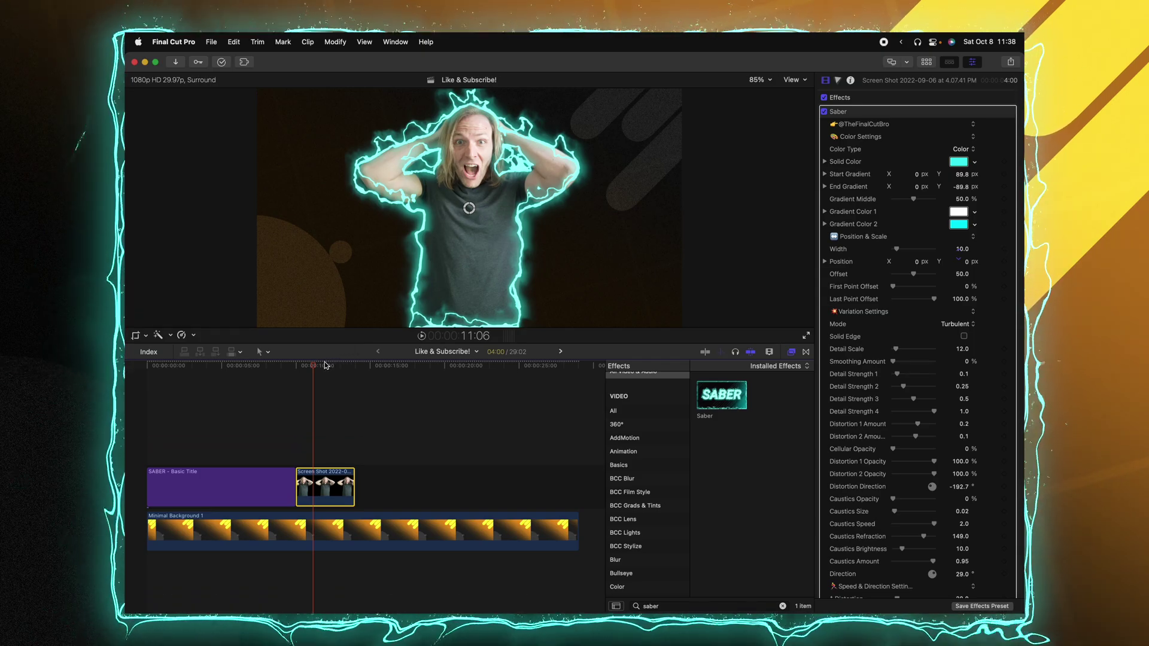
scroll(958, 190, down, 1)
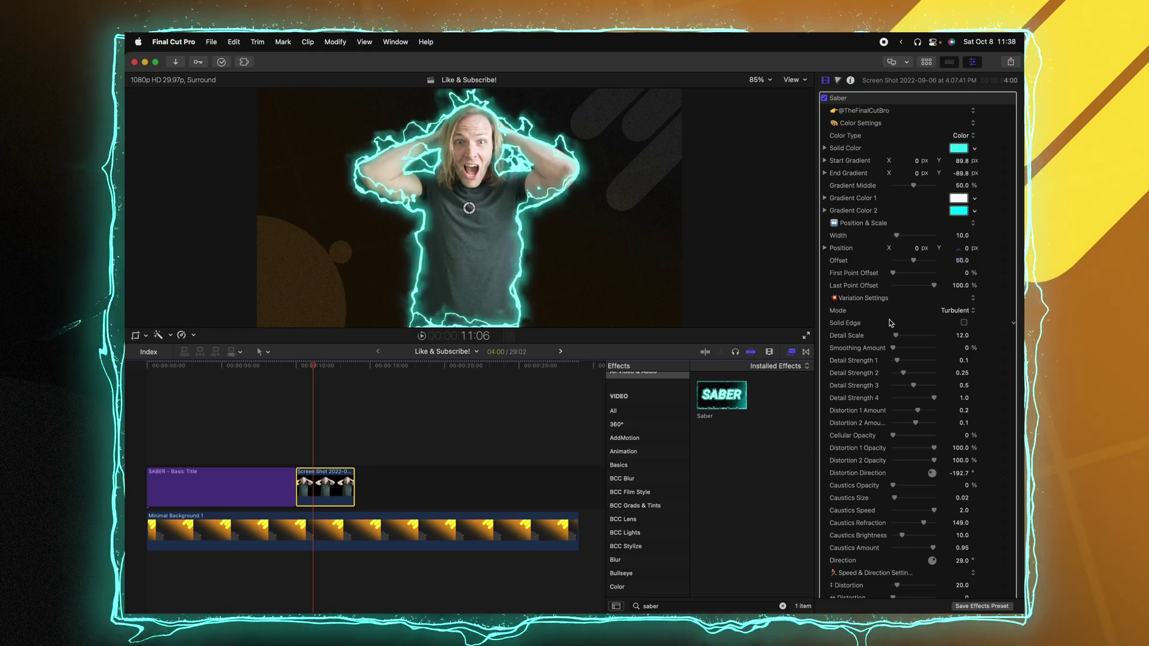
scroll(890, 323, down, 15)
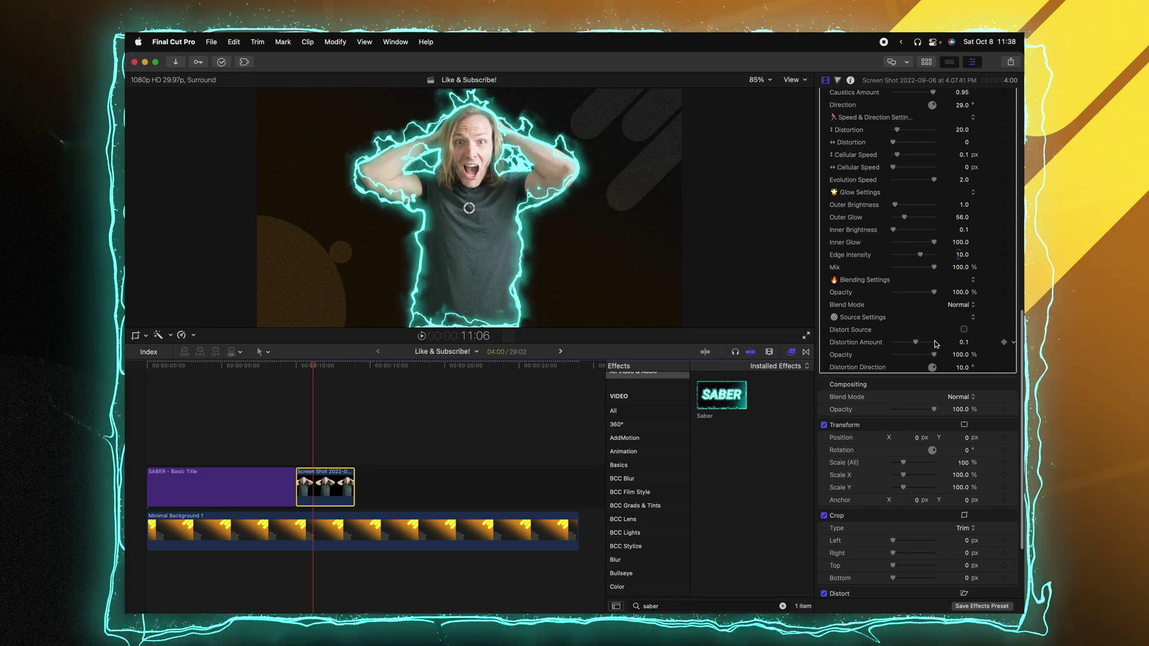
Enable Distort Source, preview it, return to 11:26 and edit the Distortion Amount value.
click(963, 329)
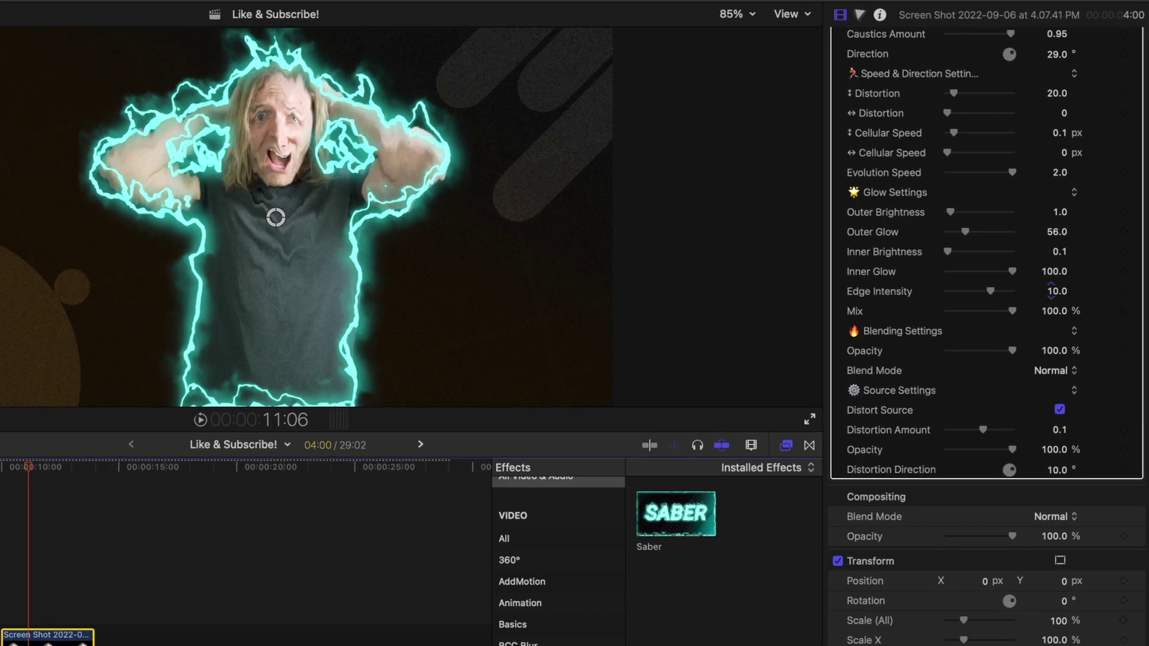
key(space)
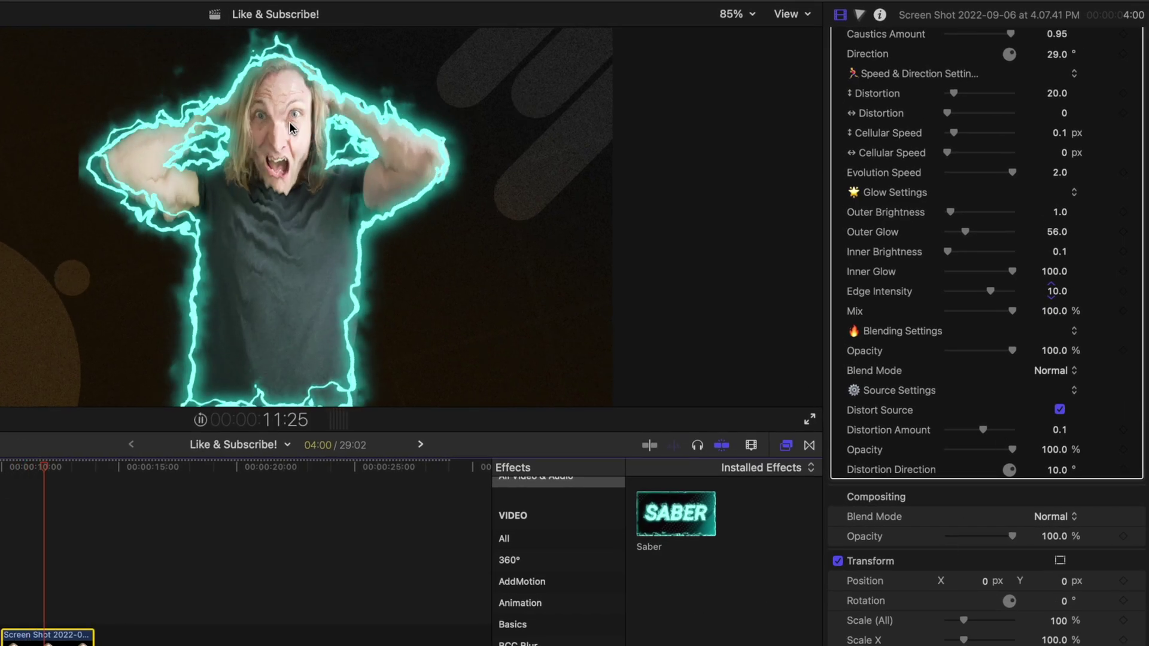
key(space)
click(45, 469)
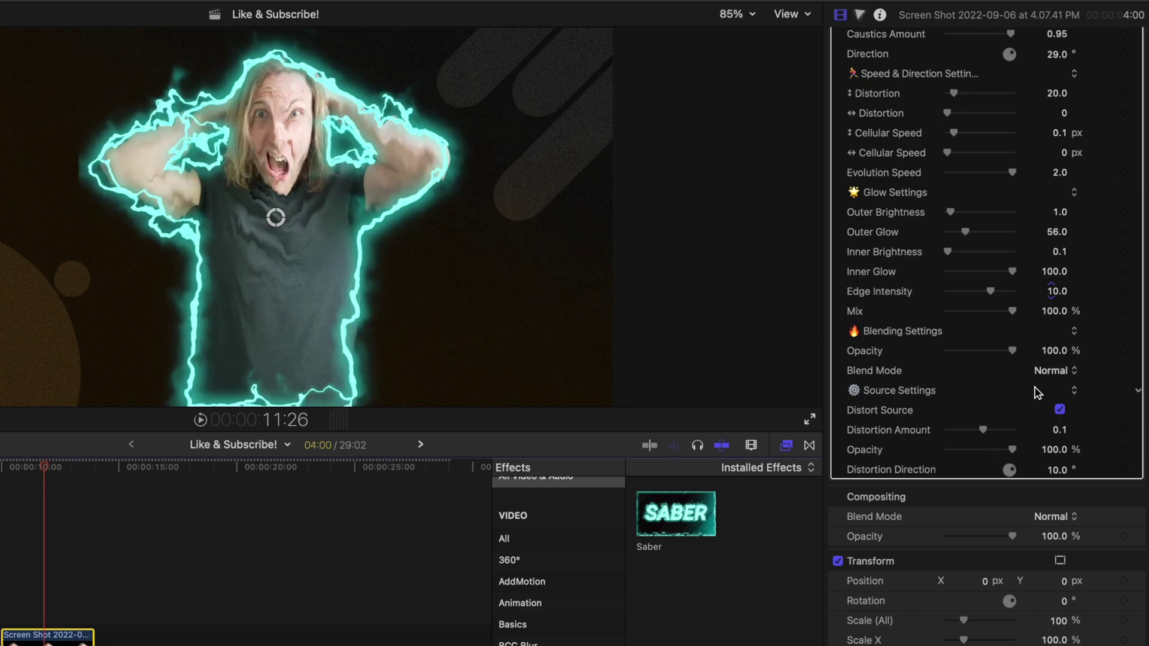
click(1063, 430)
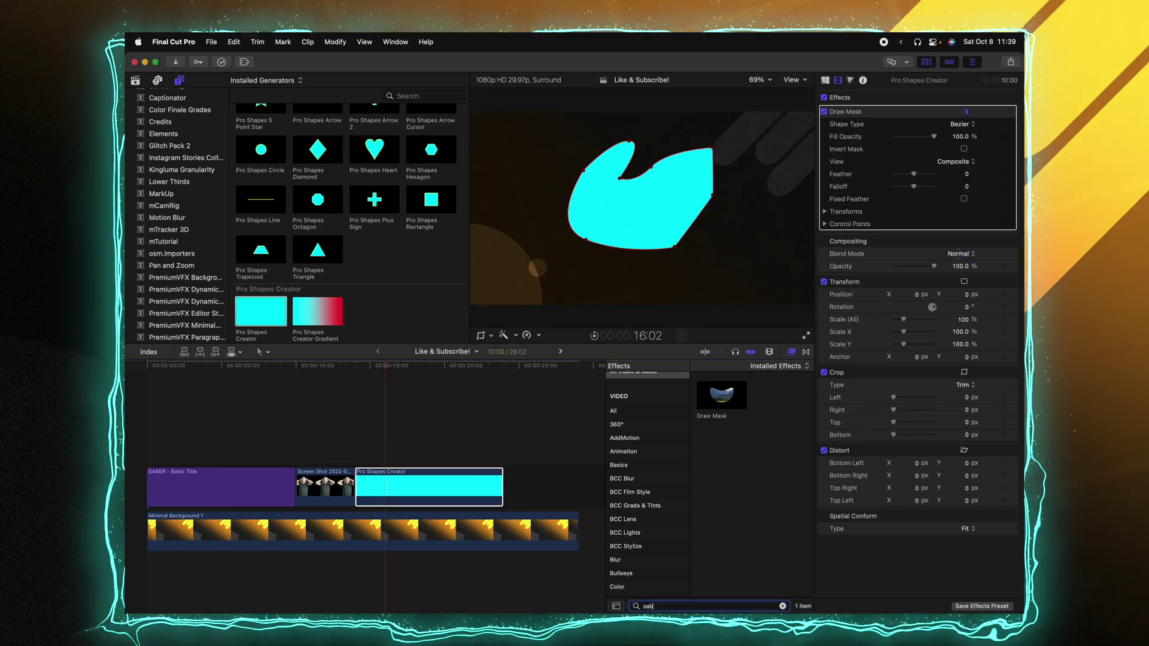
Apply Saber to the Pro Shapes Creator clip at 0% Source Opacity, nudging the shape down-left.
drag(718, 412, 429, 486)
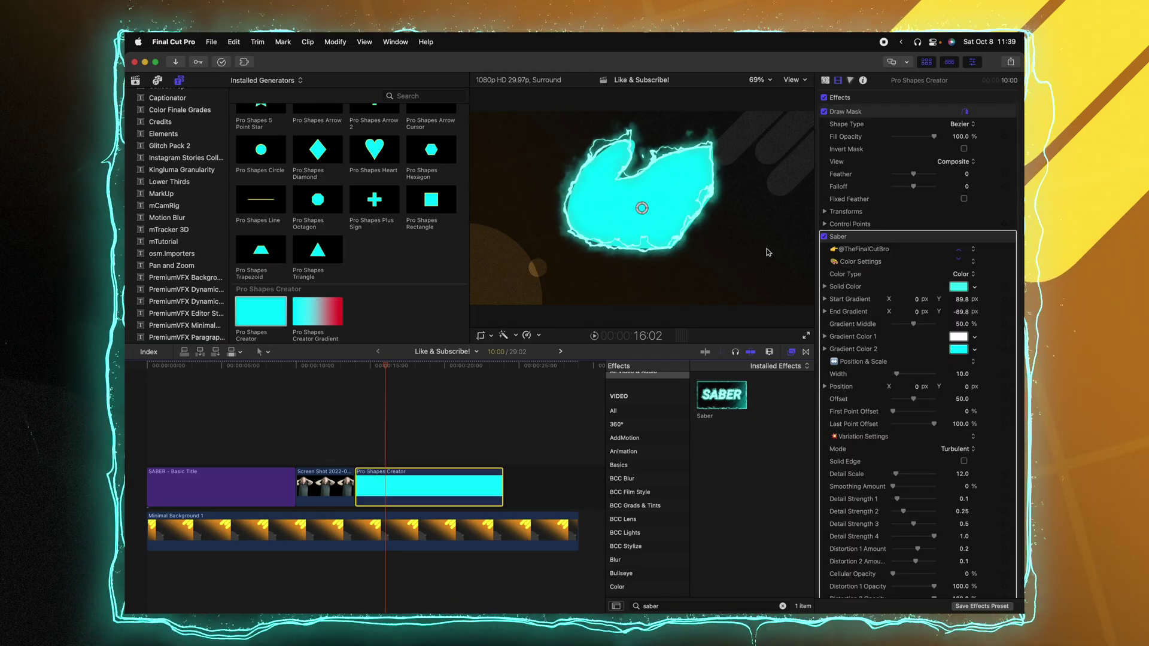
scroll(869, 277, down, 10)
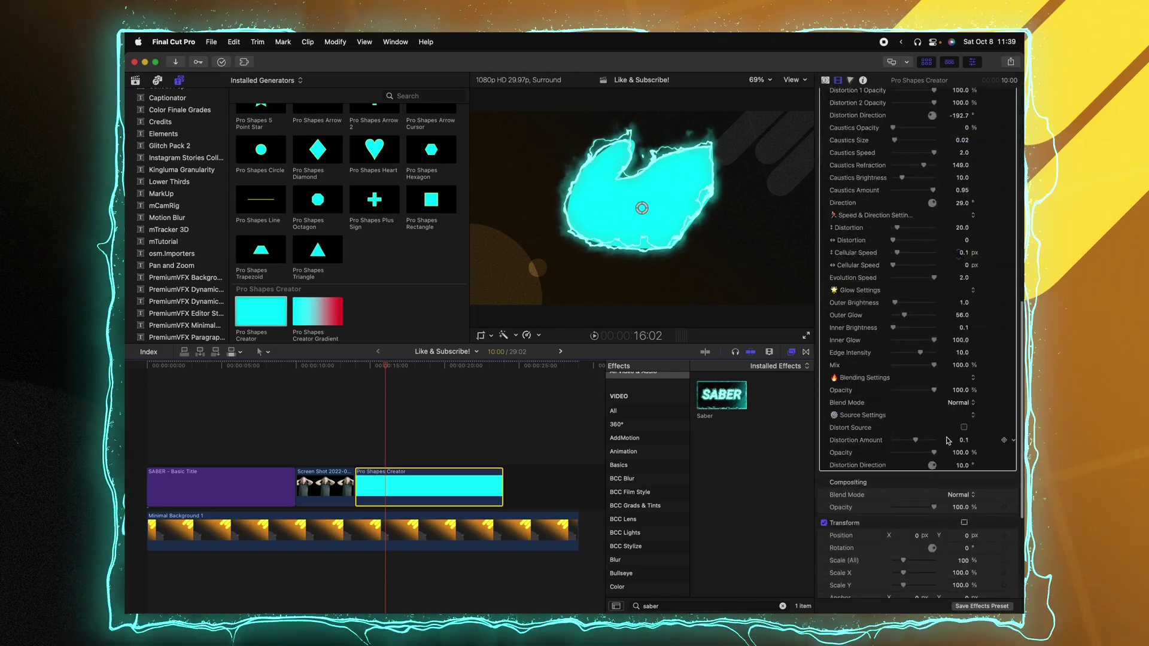
drag(924, 456, 857, 465)
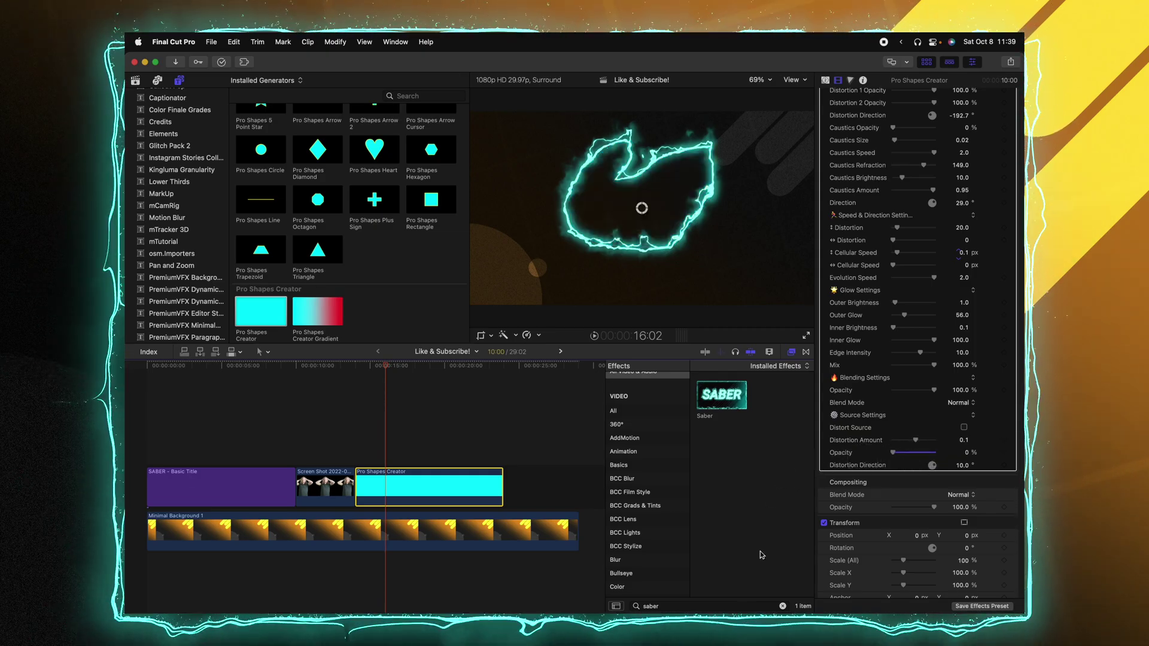
drag(644, 209, 639, 223)
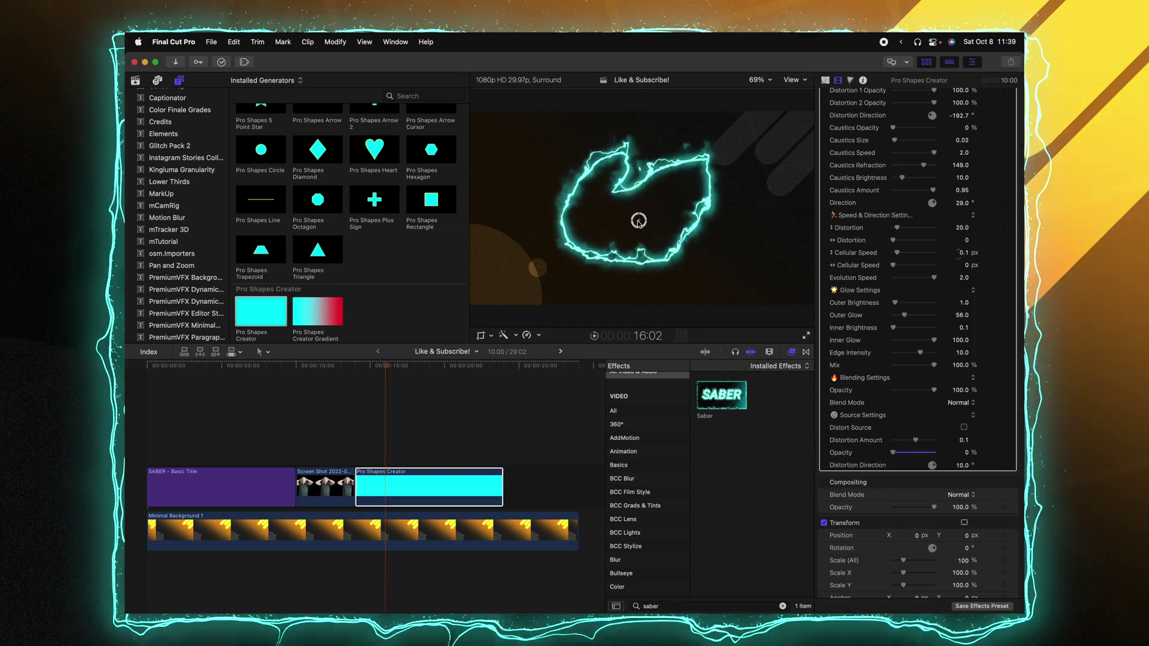
click(375, 363)
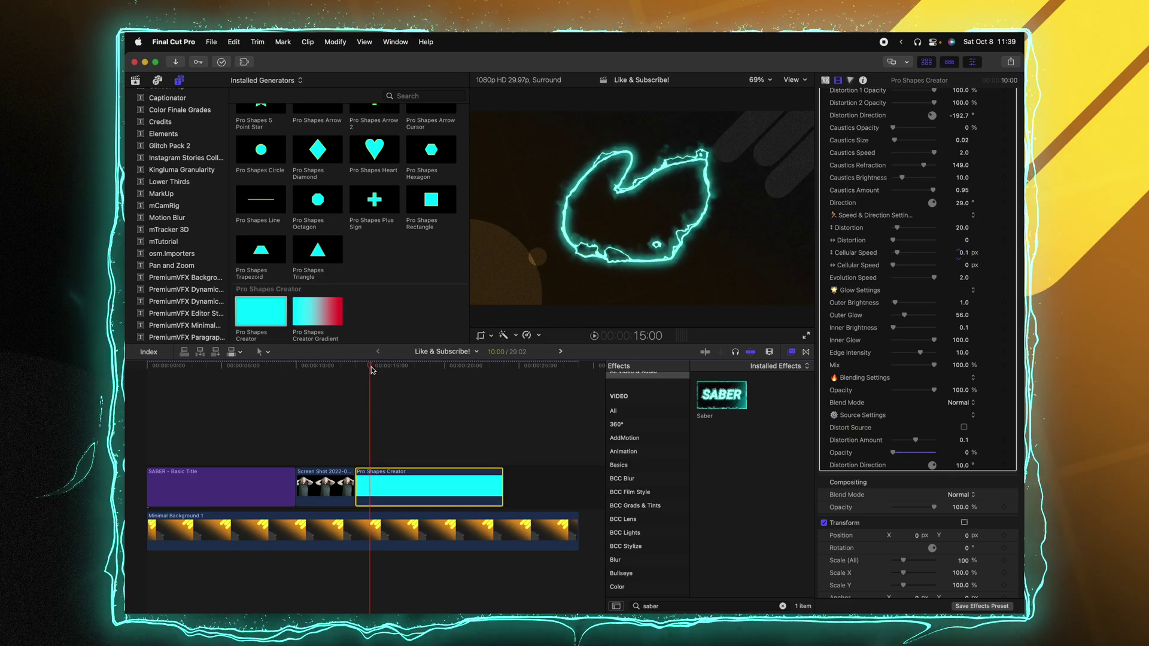
Set Saber's Solid Color to red in the Inspector so the outline glows red.
scroll(929, 318, up, 8)
scroll(929, 319, up, 3)
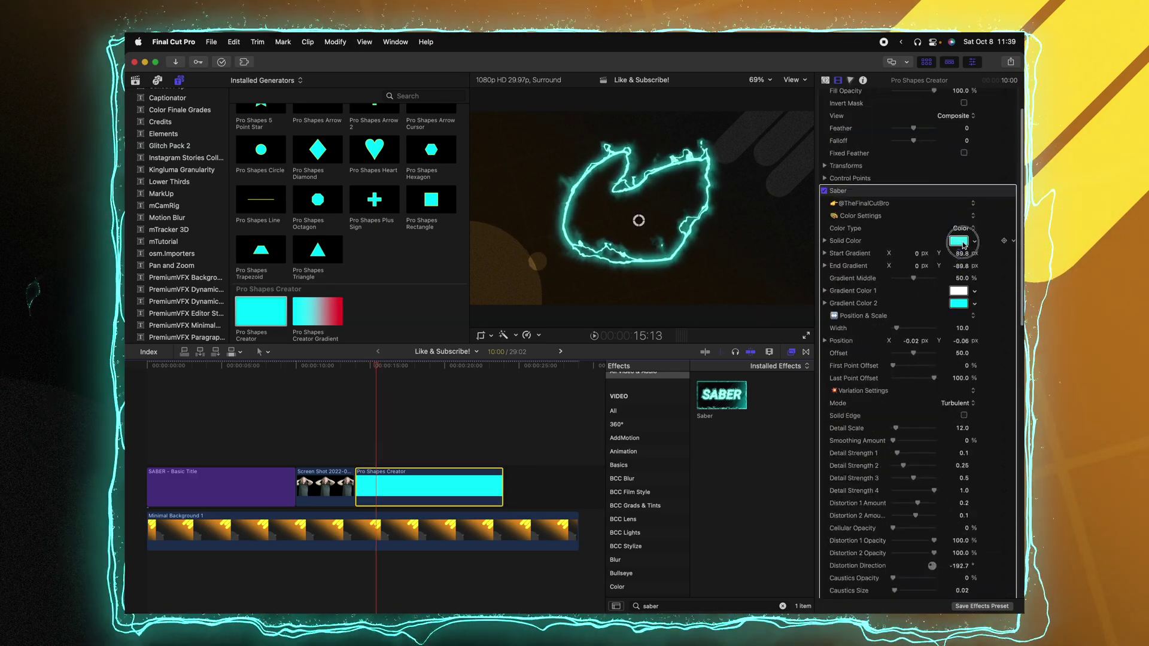
click(959, 241)
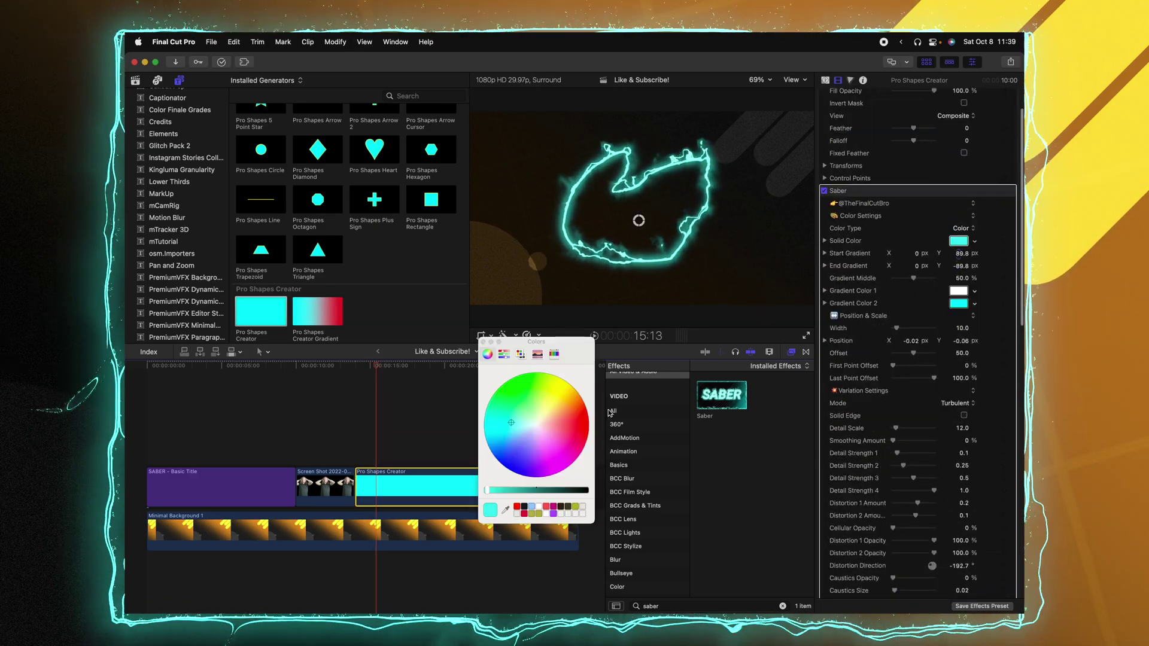
click(483, 342)
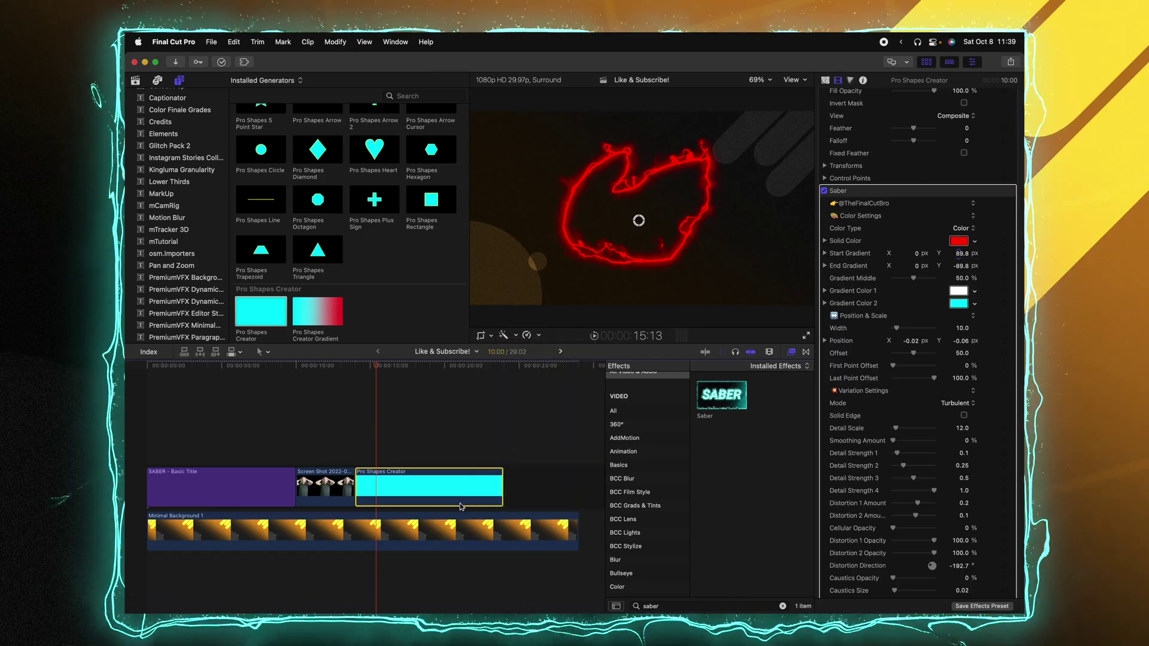